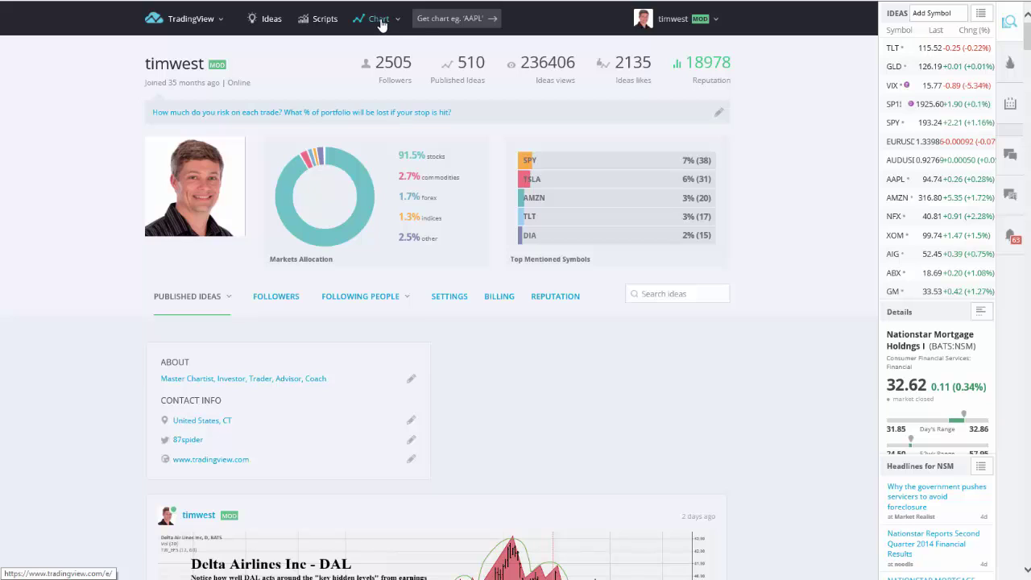
- Open a new chart and set its interval to 1 day
{"action": "left_click_drag", "start_coordinate": [382, 24], "coordinate": [376, 52]}
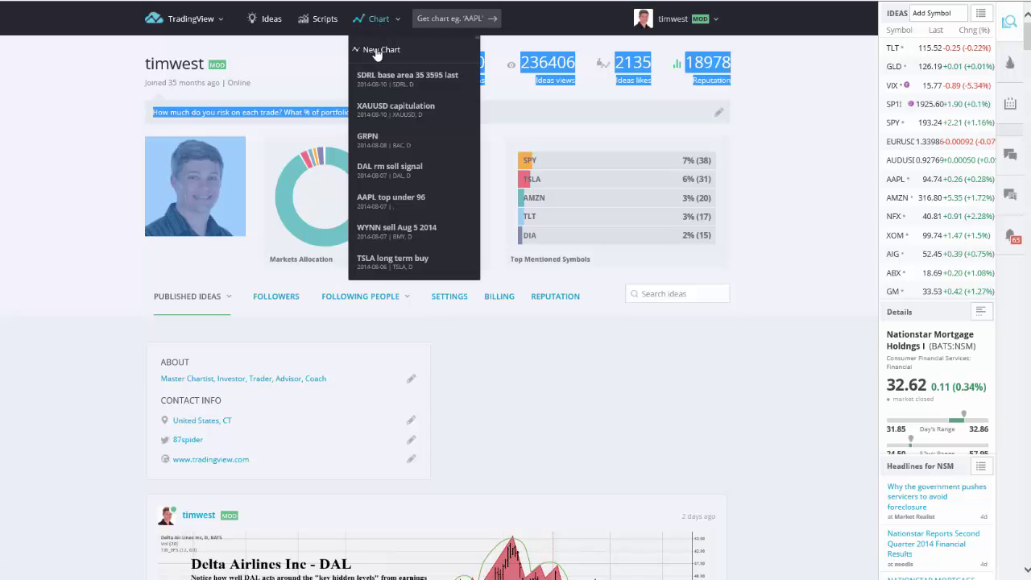
{"action": "left_click", "coordinate": [376, 51]}
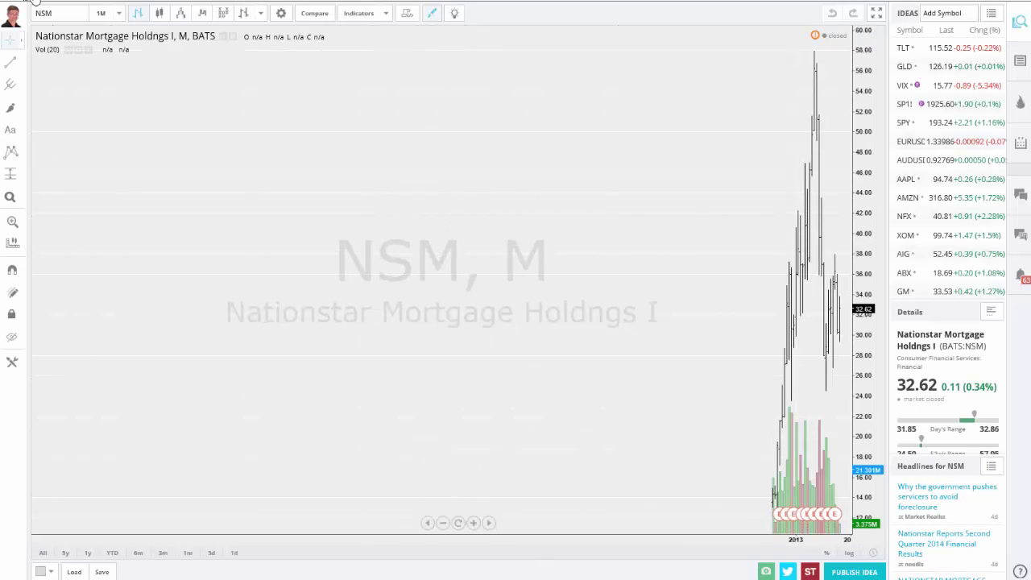
{"action": "left_click", "coordinate": [118, 16]}
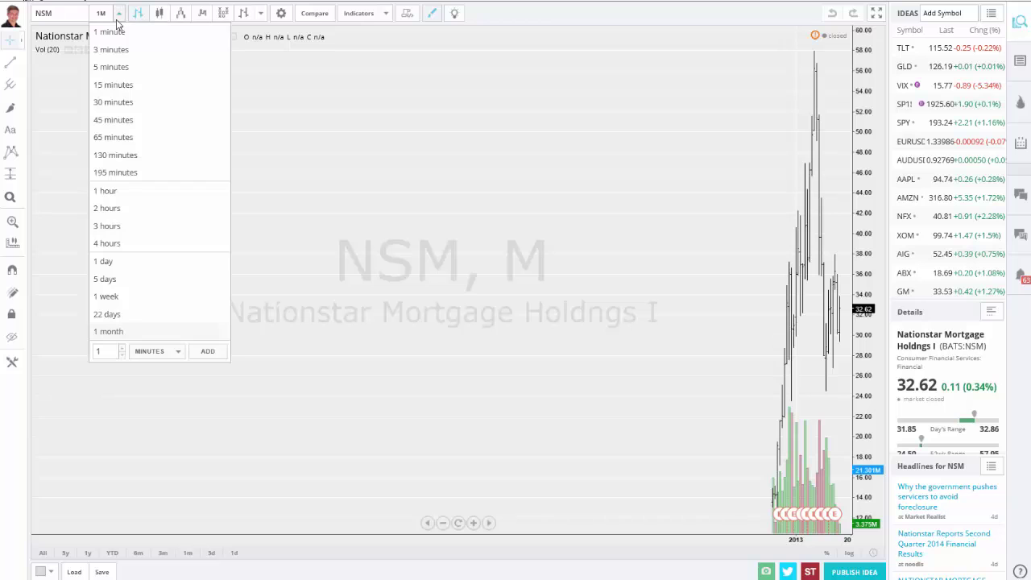
{"action": "left_click", "coordinate": [102, 265]}
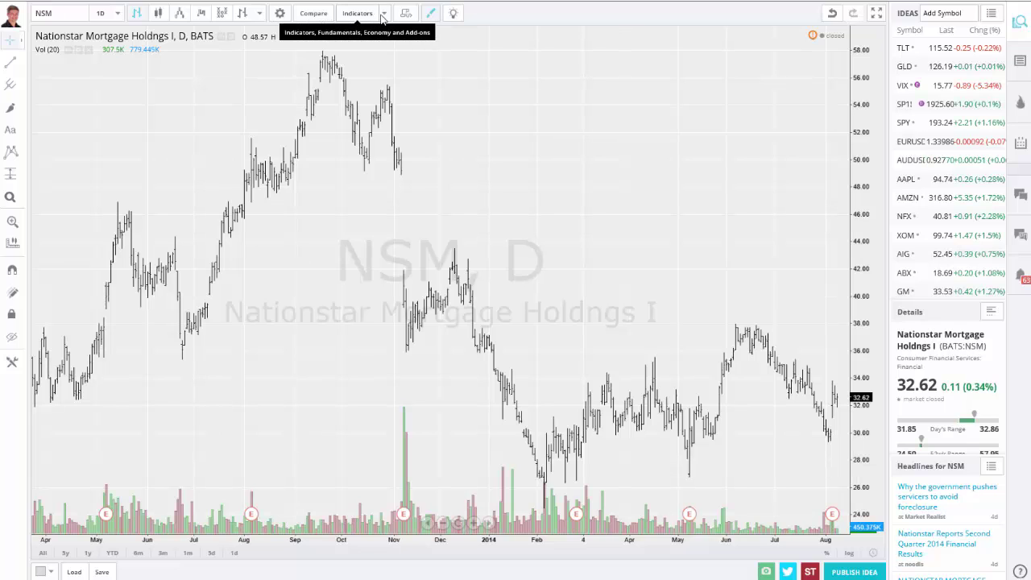
- Add the Earnings Price Support study from the Key Hidden Levels marketplace add-on to the NSM chart
{"action": "left_click", "coordinate": [384, 13]}
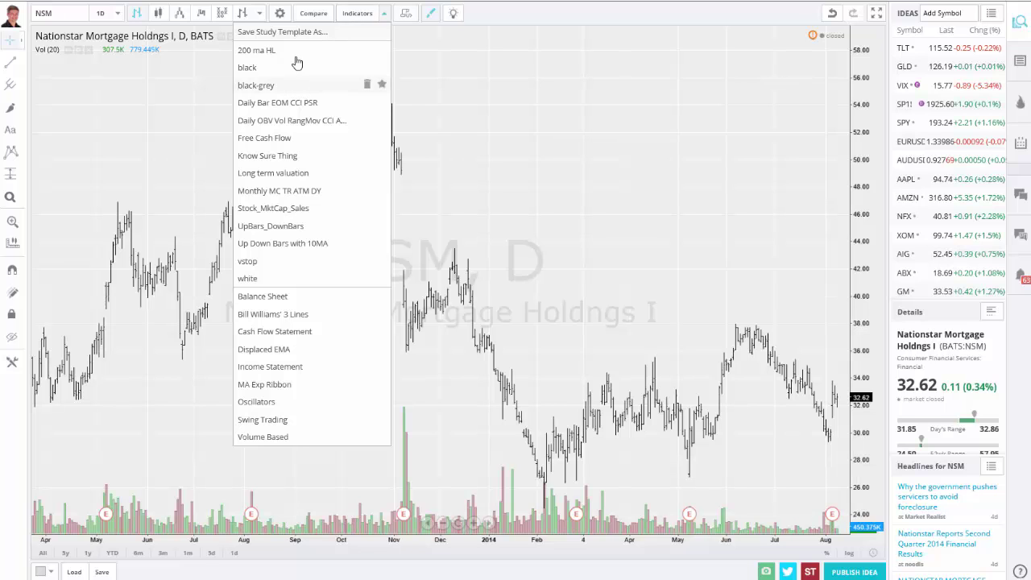
{"action": "left_click", "coordinate": [365, 16]}
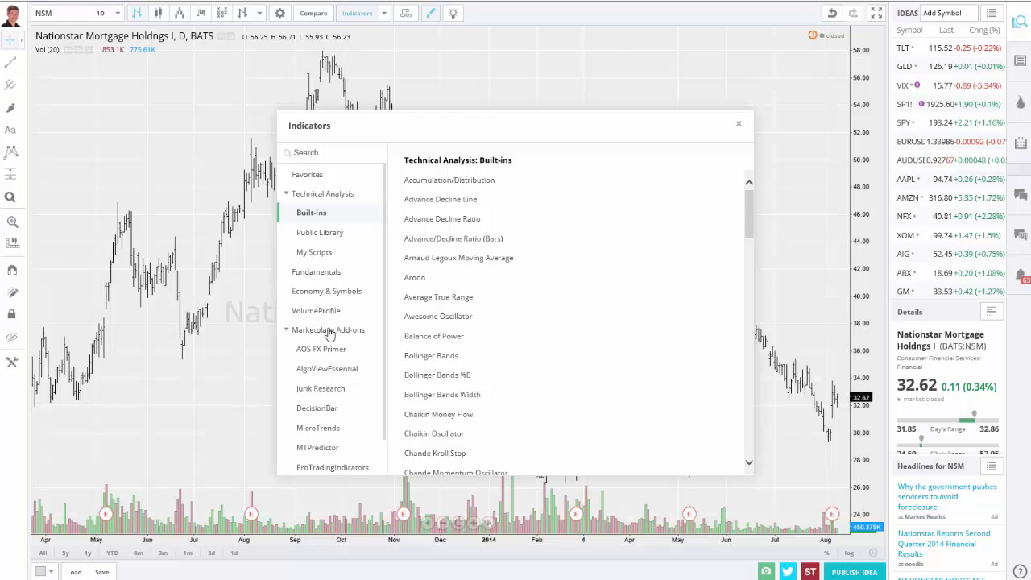
{"action": "scroll", "coordinate": [329, 334], "scroll_direction": "down", "scroll_amount": 1}
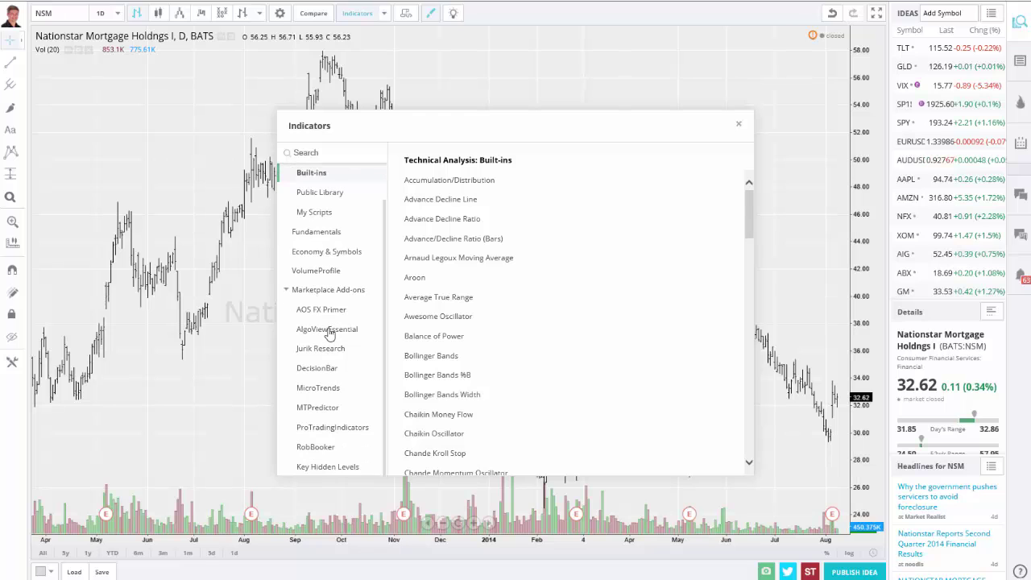
{"action": "left_click", "coordinate": [319, 468]}
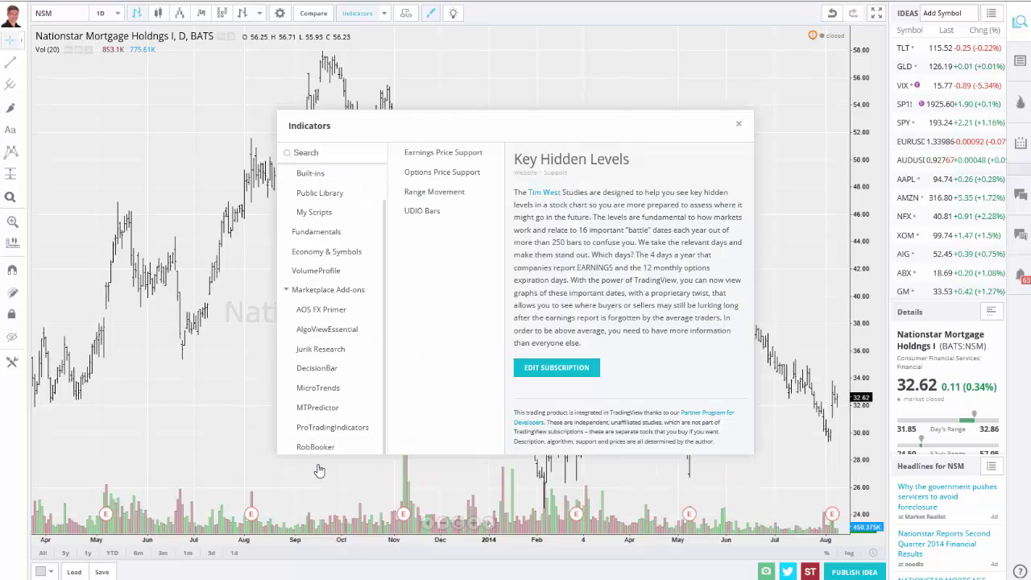
{"action": "left_click", "coordinate": [428, 156]}
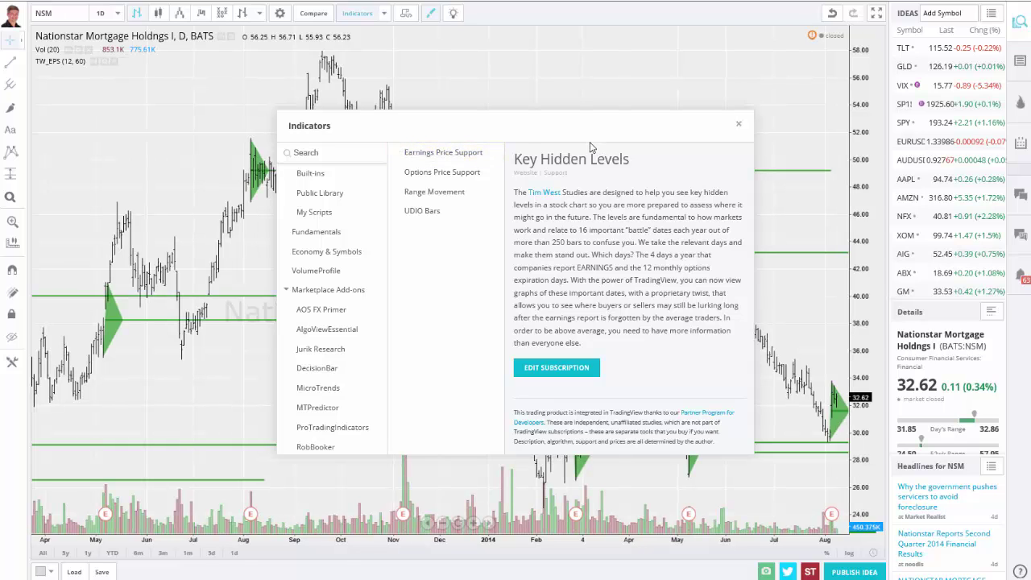
{"action": "left_click", "coordinate": [738, 124]}
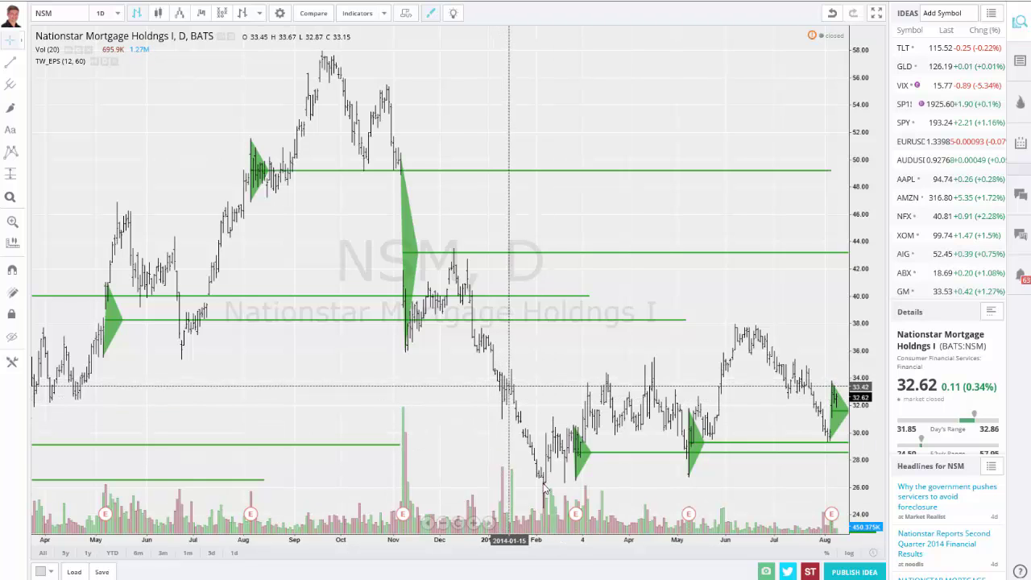
- Switch the chart symbol to INTC
{"action": "left_click", "coordinate": [63, 18]}
{"action": "type", "text": "INT"}
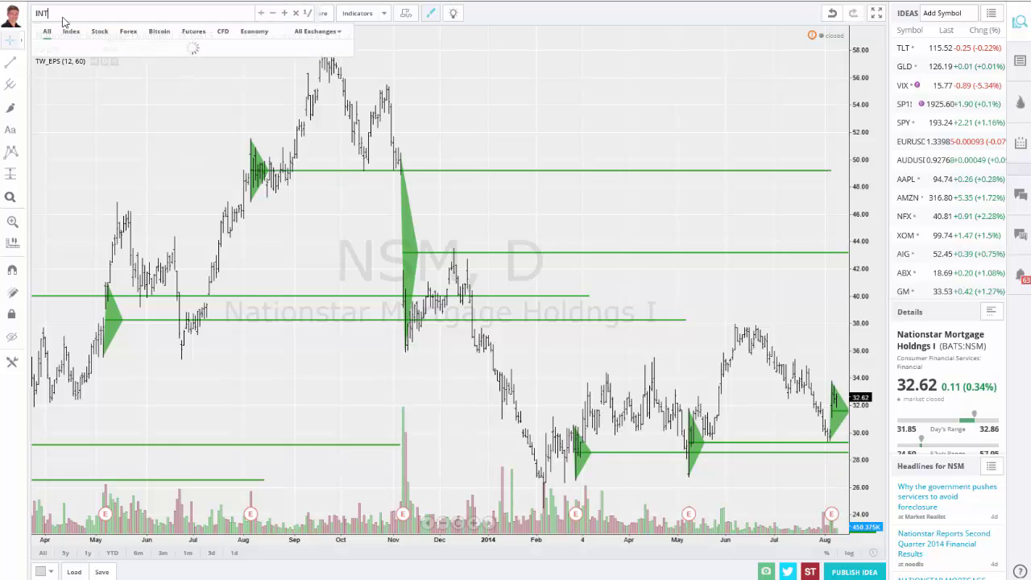
{"action": "type", "text": "C"}
{"action": "key", "text": "Return"}
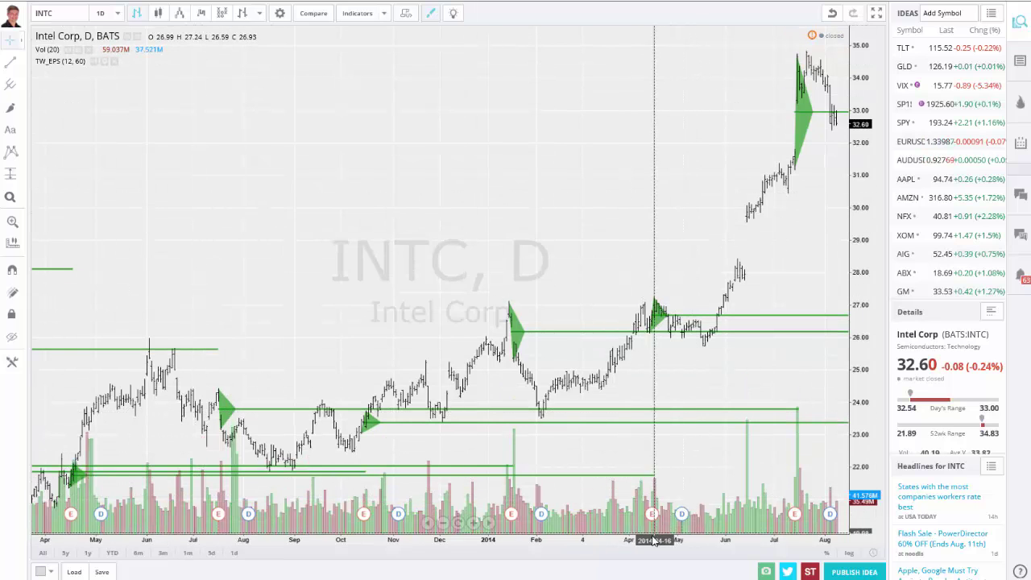
- Try Extend Months values of 3, 6 and 9 for the earnings levels study, then restore 12
{"action": "mouse_move", "coordinate": [654, 544]}
{"action": "left_mouse_down"}
{"action": "mouse_move", "coordinate": [640, 546]}
{"action": "mouse_move", "coordinate": [654, 545]}
{"action": "left_mouse_up"}
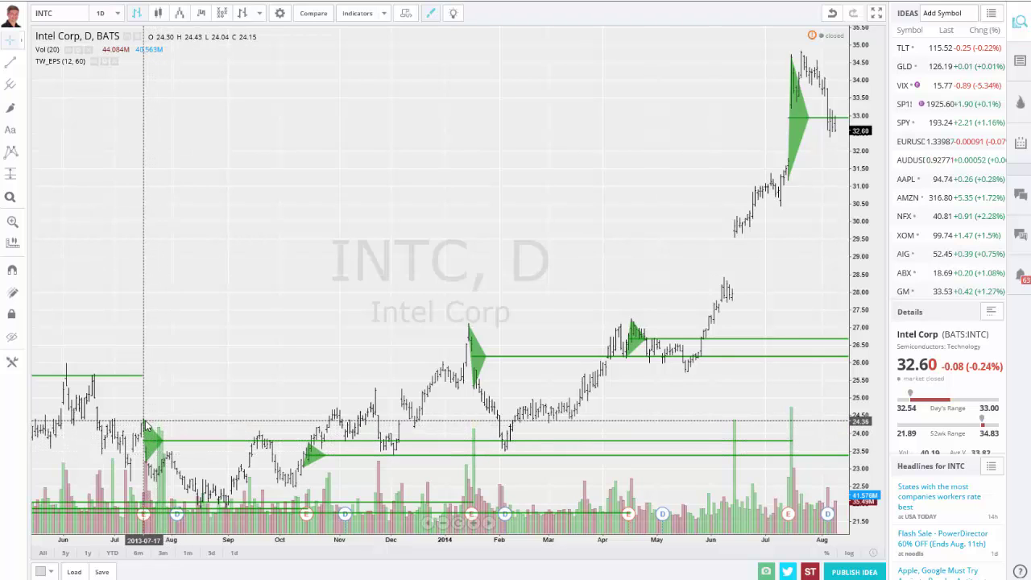
{"action": "mouse_move", "coordinate": [145, 515]}
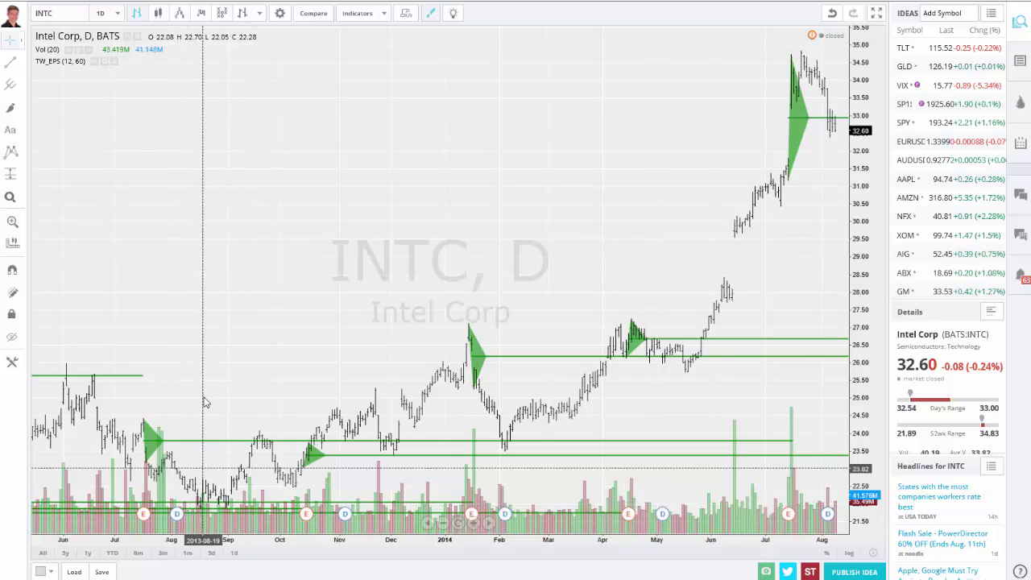
{"action": "left_click_drag", "start_coordinate": [207, 500], "coordinate": [403, 377]}
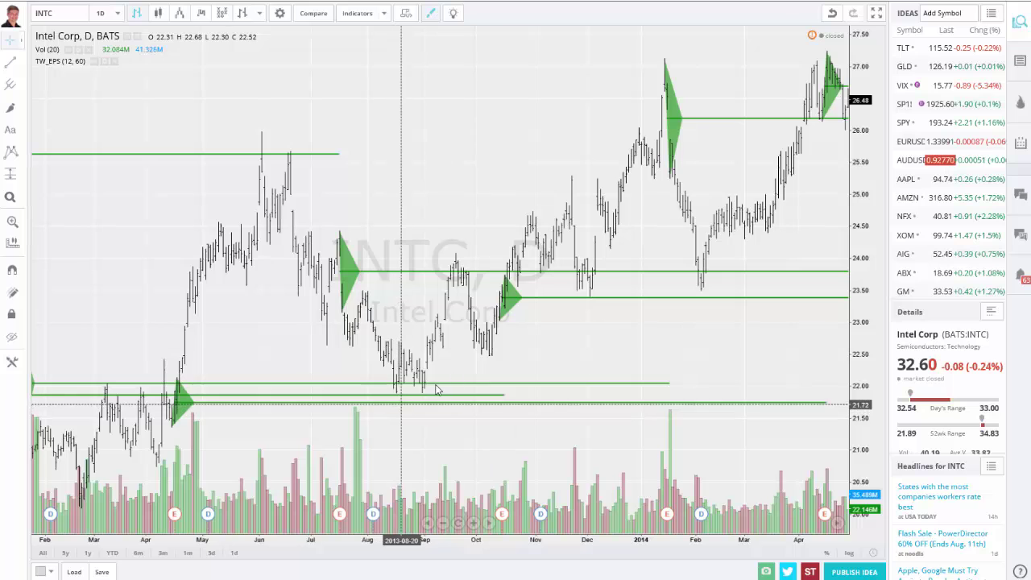
{"action": "left_click_drag", "start_coordinate": [462, 368], "coordinate": [407, 383]}
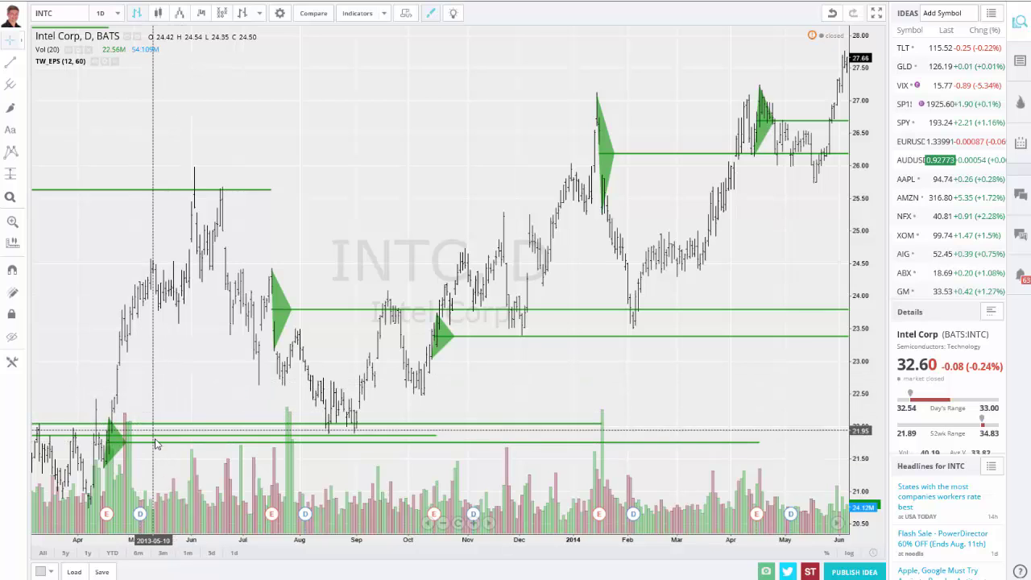
{"action": "double_click", "coordinate": [157, 446]}
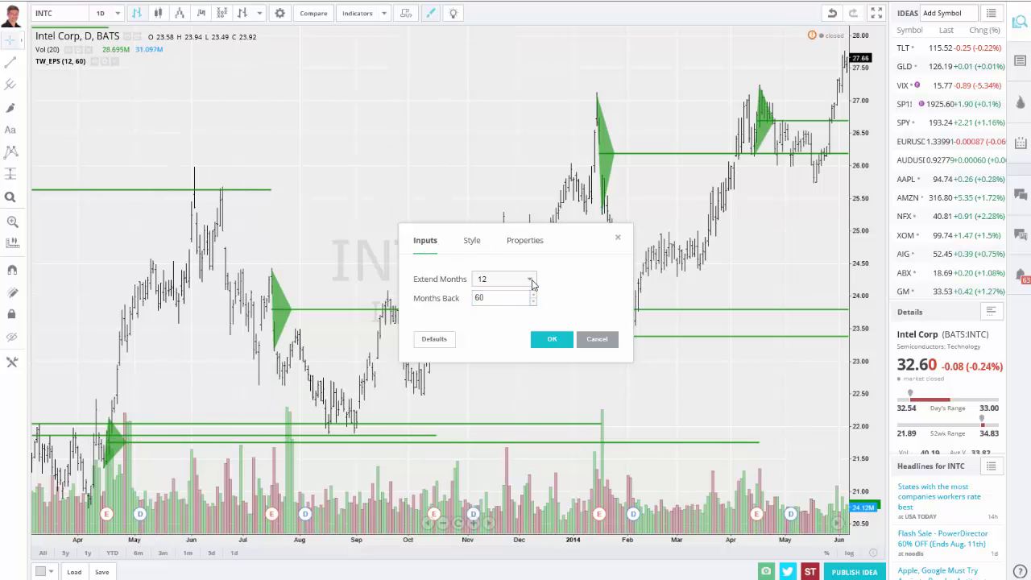
{"action": "left_click", "coordinate": [531, 281]}
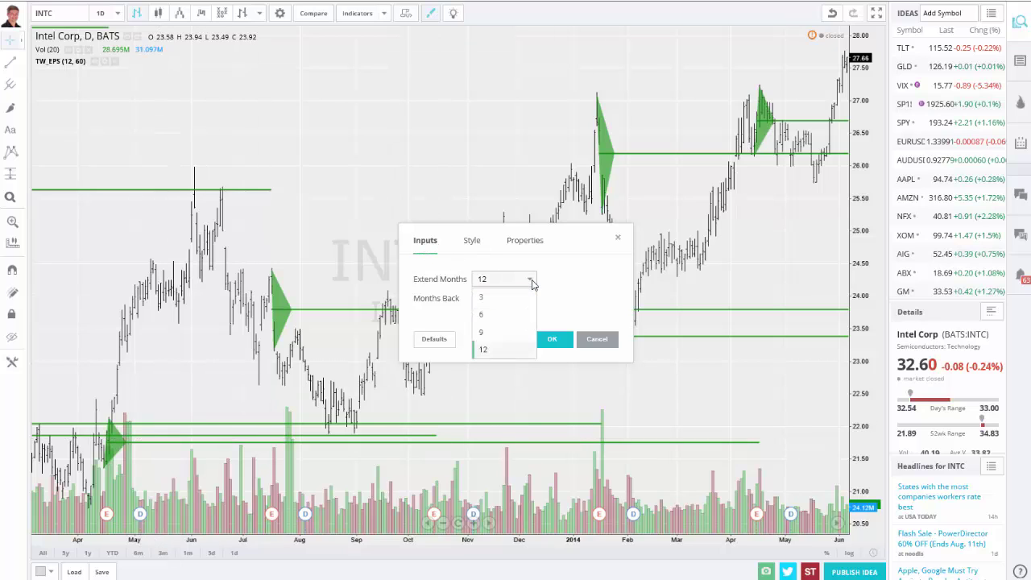
{"action": "left_click", "coordinate": [490, 302]}
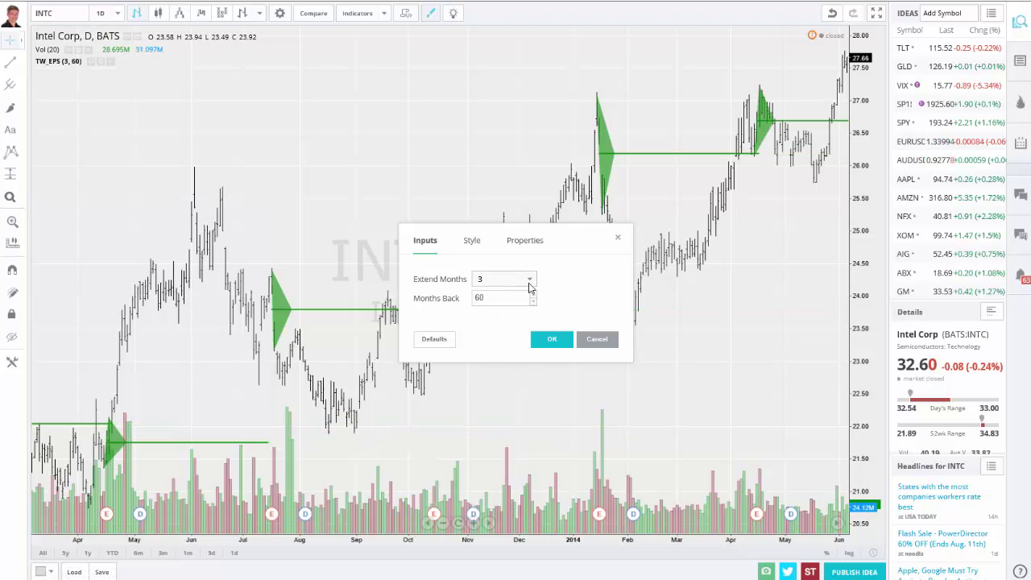
{"action": "left_click", "coordinate": [532, 282]}
{"action": "left_click", "coordinate": [494, 310]}
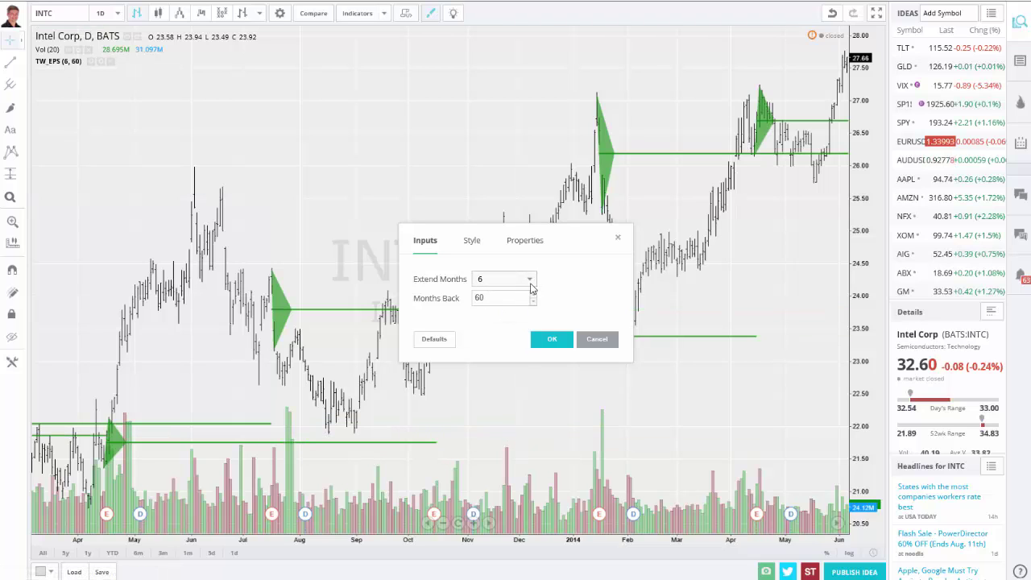
{"action": "left_click", "coordinate": [532, 281]}
{"action": "left_click", "coordinate": [491, 329]}
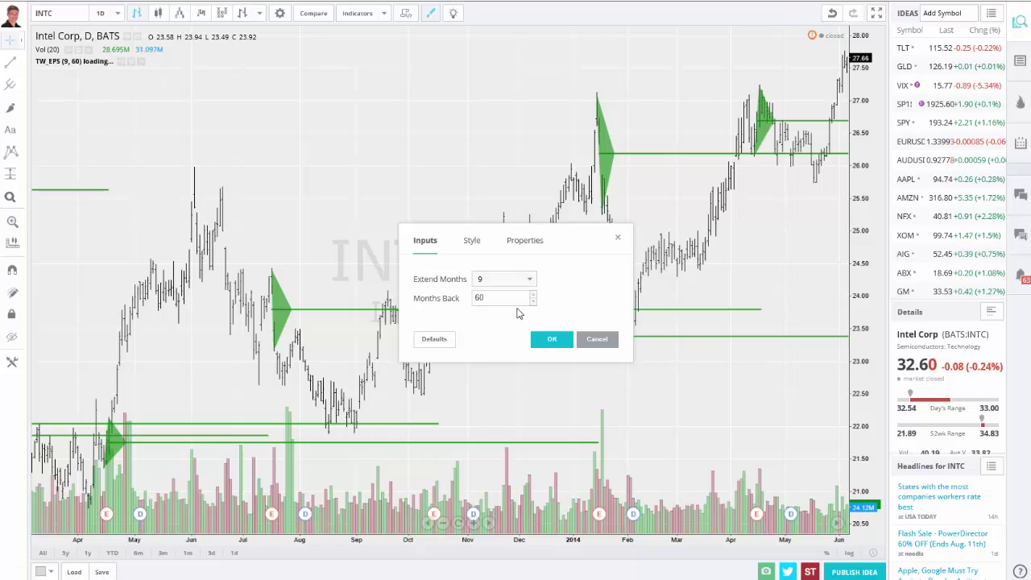
{"action": "left_click", "coordinate": [531, 282]}
{"action": "left_click", "coordinate": [486, 348]}
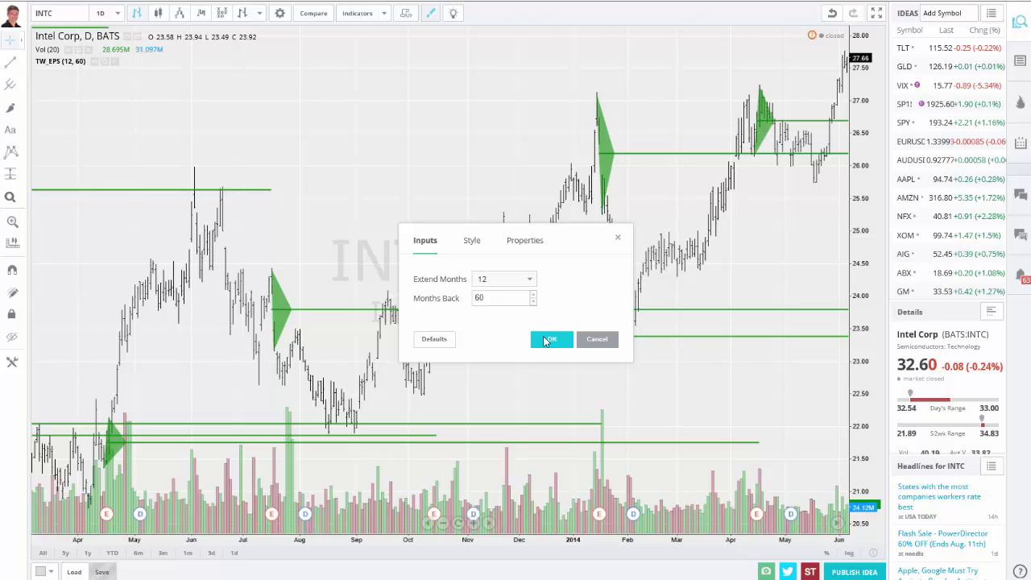
- Review the earnings study's style and scale properties and close its settings
{"action": "left_click", "coordinate": [472, 242]}
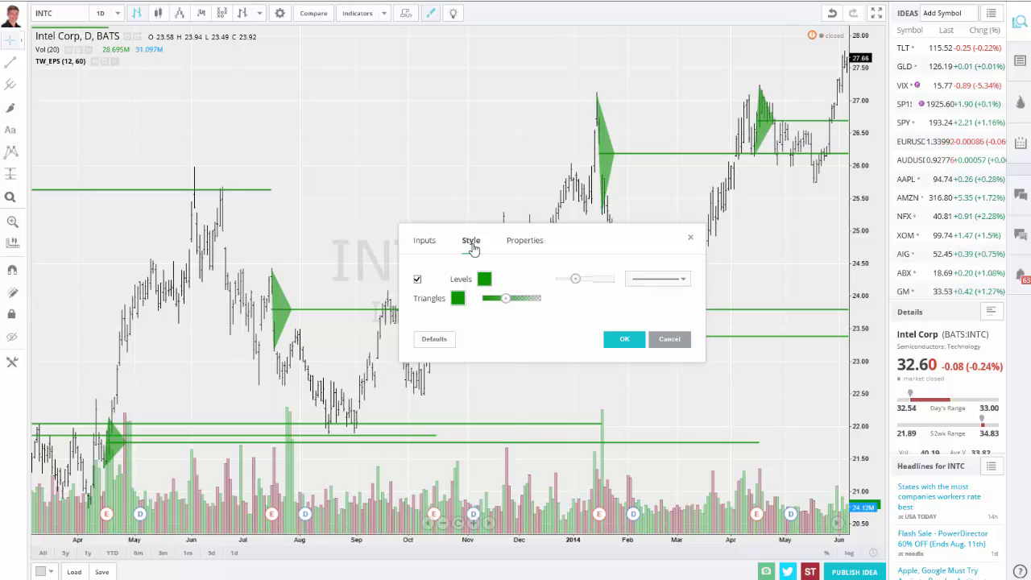
{"action": "left_click", "coordinate": [526, 242]}
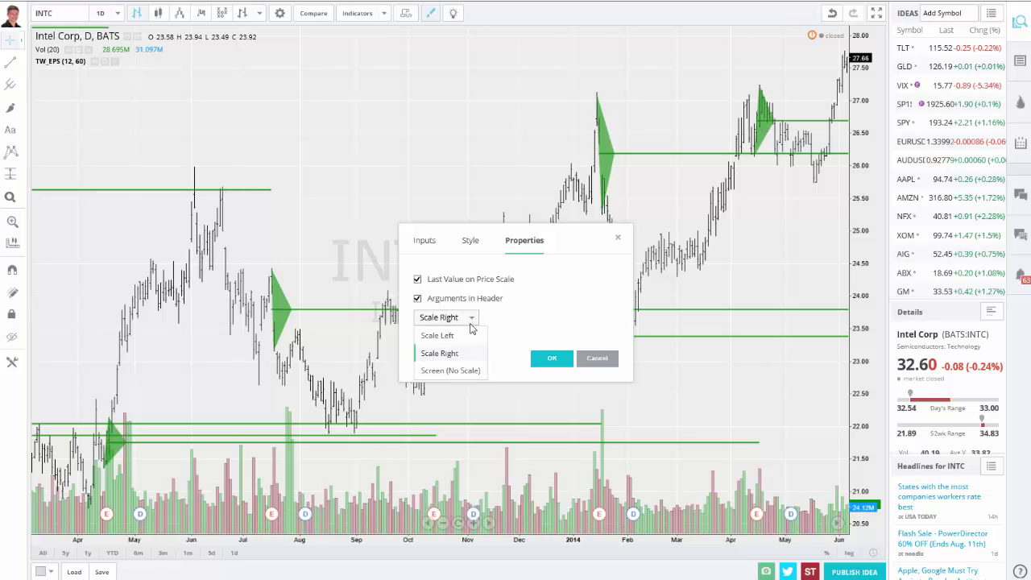
{"action": "left_click", "coordinate": [550, 359]}
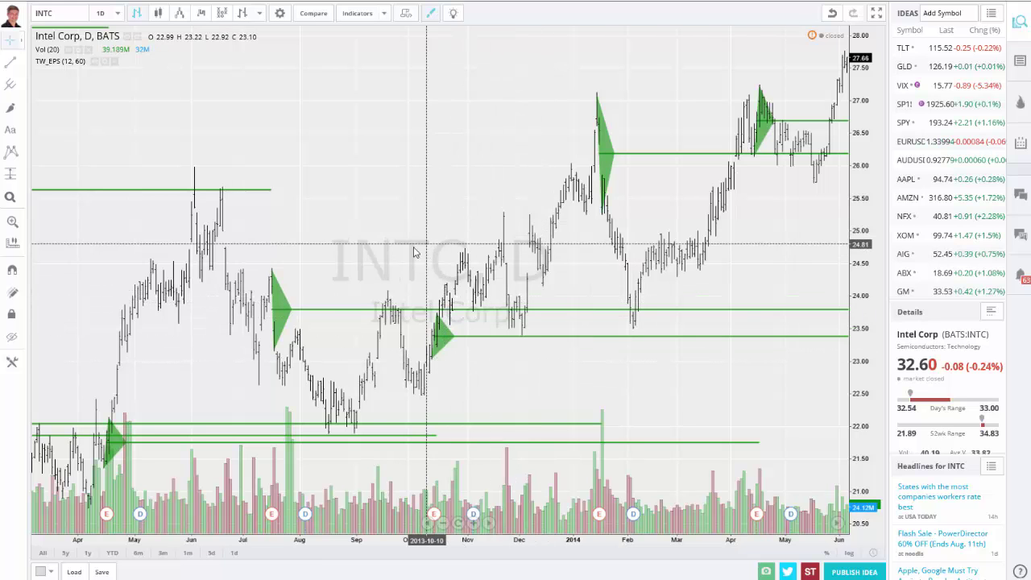
- Examine the Intel earnings levels and report dates from July 2013 to July 2014, and widen the watchlist panel
{"action": "left_click_drag", "start_coordinate": [426, 252], "coordinate": [362, 254]}
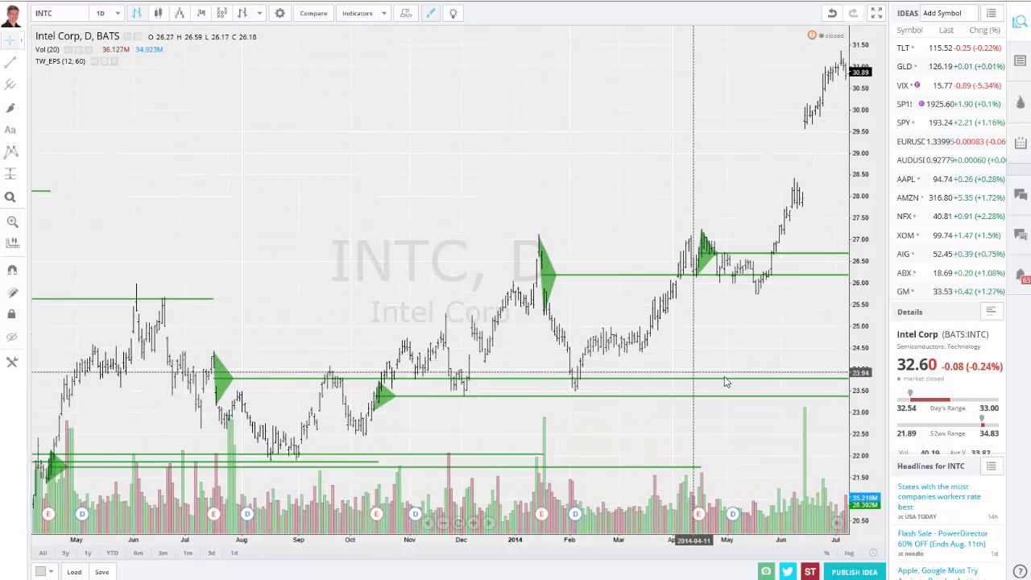
{"action": "left_click_drag", "start_coordinate": [569, 339], "coordinate": [488, 334]}
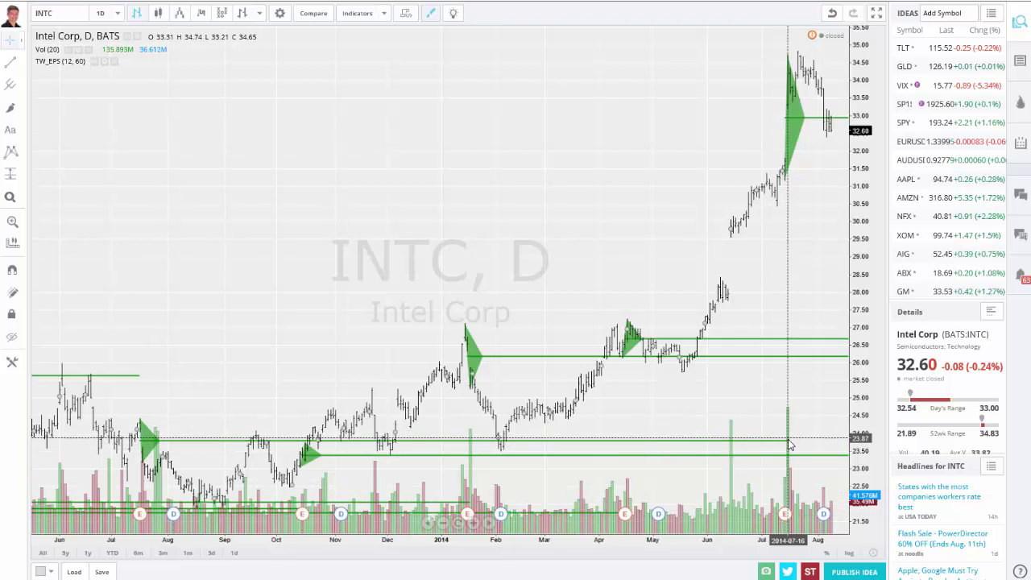
{"action": "mouse_move", "coordinate": [785, 518]}
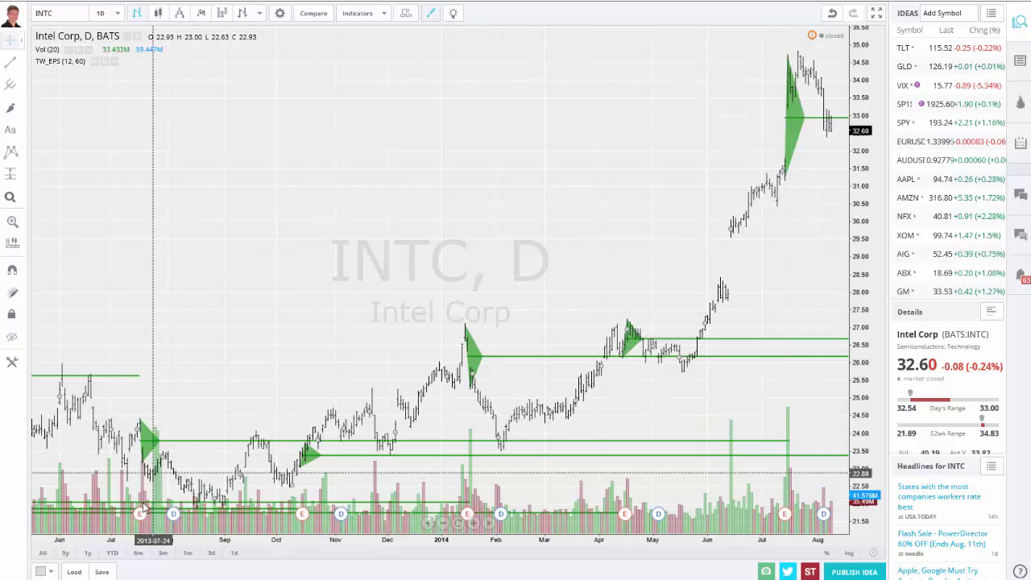
{"action": "mouse_move", "coordinate": [142, 516]}
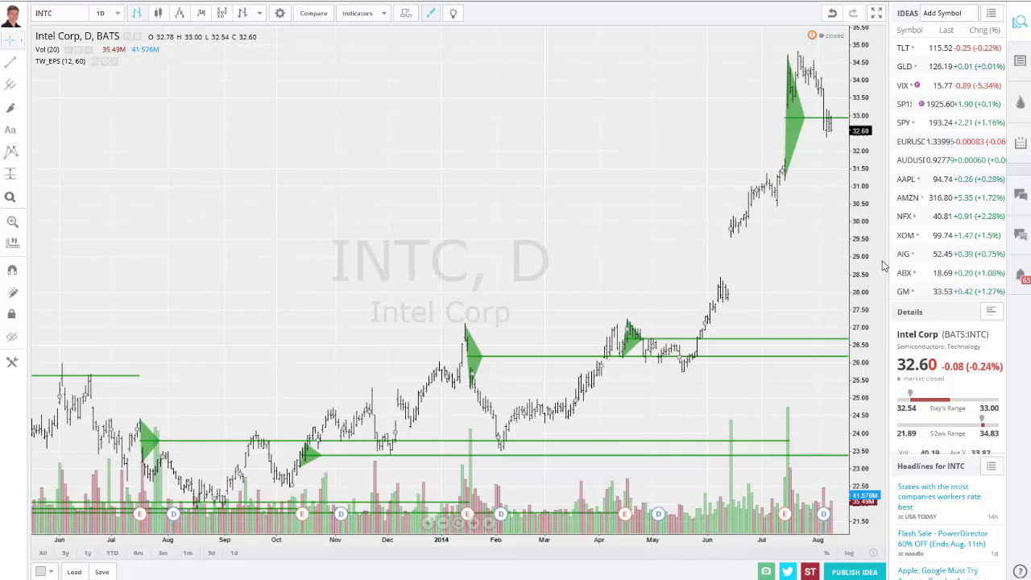
{"action": "left_click_drag", "start_coordinate": [886, 261], "coordinate": [863, 254]}
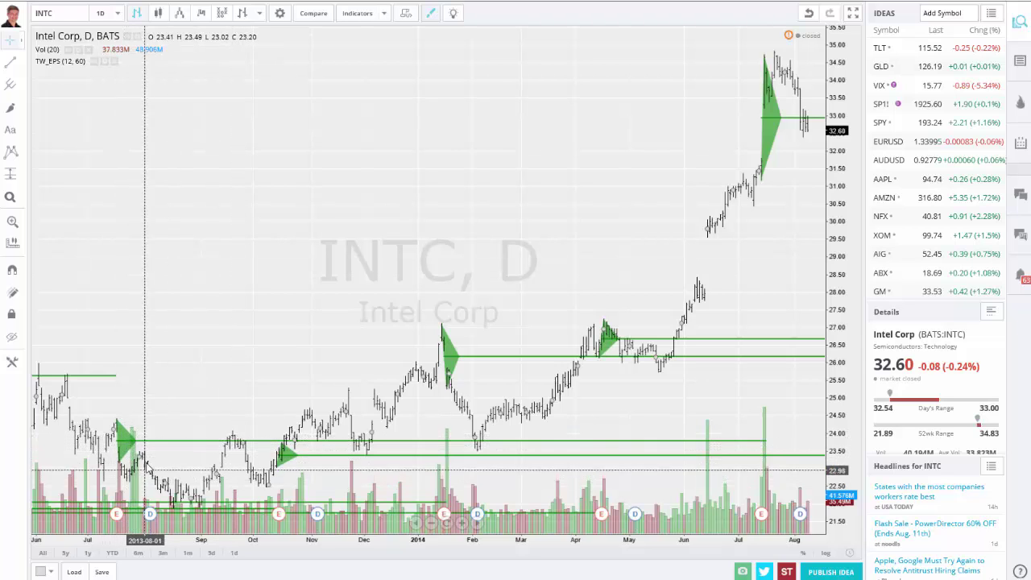
- With the Brush, circle the August–September 2013 lows near 22.00 and the September high near 24.00, and trace the decline to about 22.50
{"action": "left_click_drag", "start_coordinate": [194, 416], "coordinate": [250, 338]}
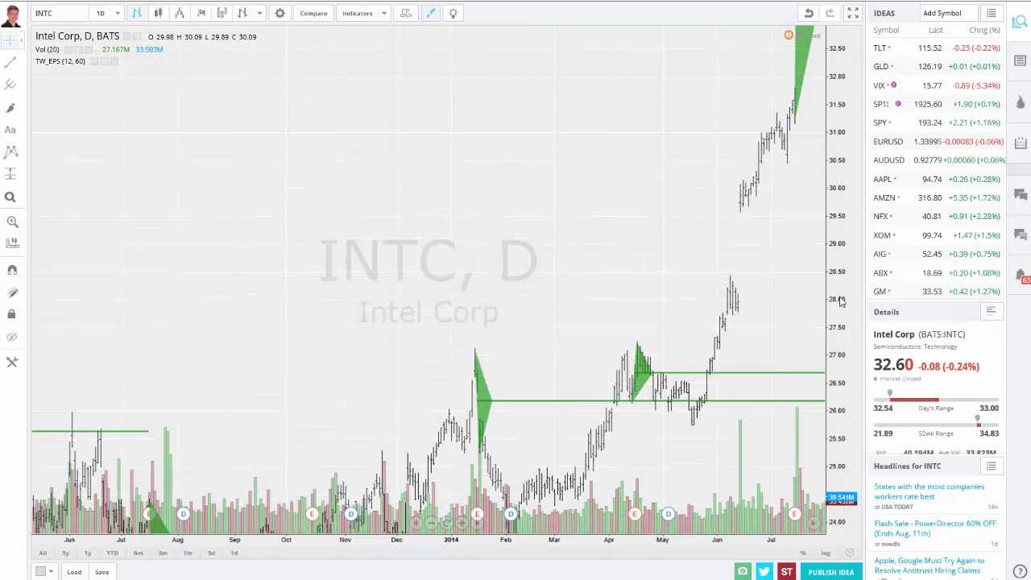
{"action": "scroll", "coordinate": [350, 161], "scroll_direction": "up", "scroll_amount": 5}
{"action": "left_click_drag", "start_coordinate": [334, 226], "coordinate": [326, 143]}
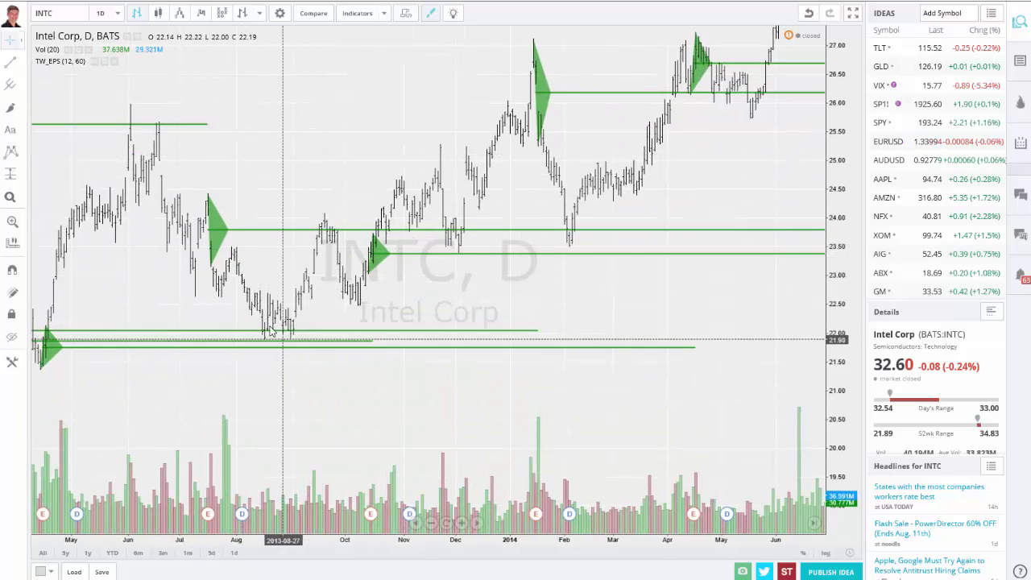
{"action": "left_click", "coordinate": [10, 108]}
{"action": "mouse_move", "coordinate": [297, 330]}
{"action": "left_mouse_down"}
{"action": "mouse_move", "coordinate": [239, 338]}
{"action": "mouse_move", "coordinate": [286, 343]}
{"action": "mouse_move", "coordinate": [308, 327]}
{"action": "mouse_move", "coordinate": [288, 319]}
{"action": "left_mouse_up"}
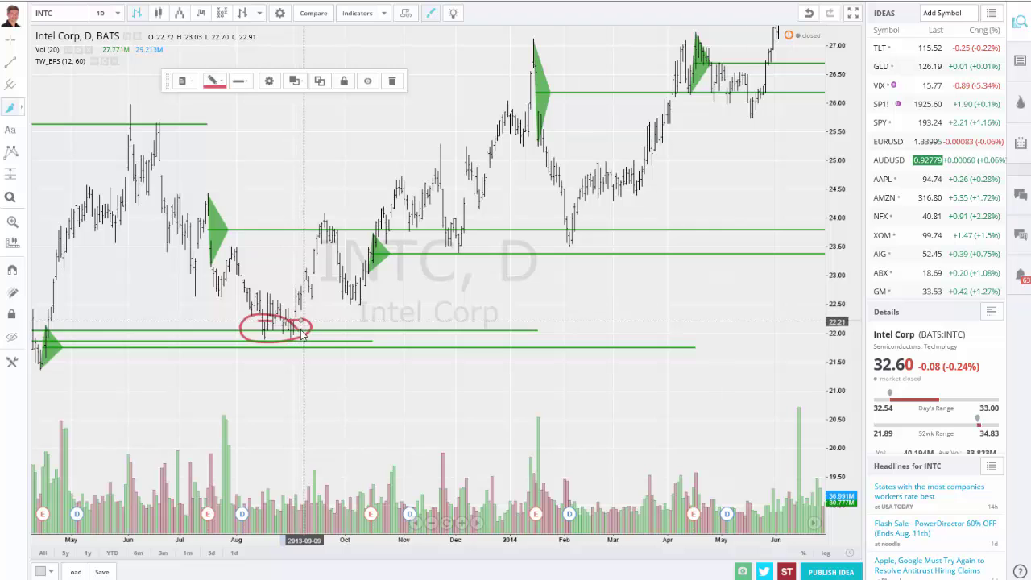
{"action": "mouse_move", "coordinate": [256, 338]}
{"action": "left_mouse_down"}
{"action": "mouse_move", "coordinate": [285, 326]}
{"action": "mouse_move", "coordinate": [282, 345]}
{"action": "mouse_move", "coordinate": [309, 340]}
{"action": "left_mouse_up"}
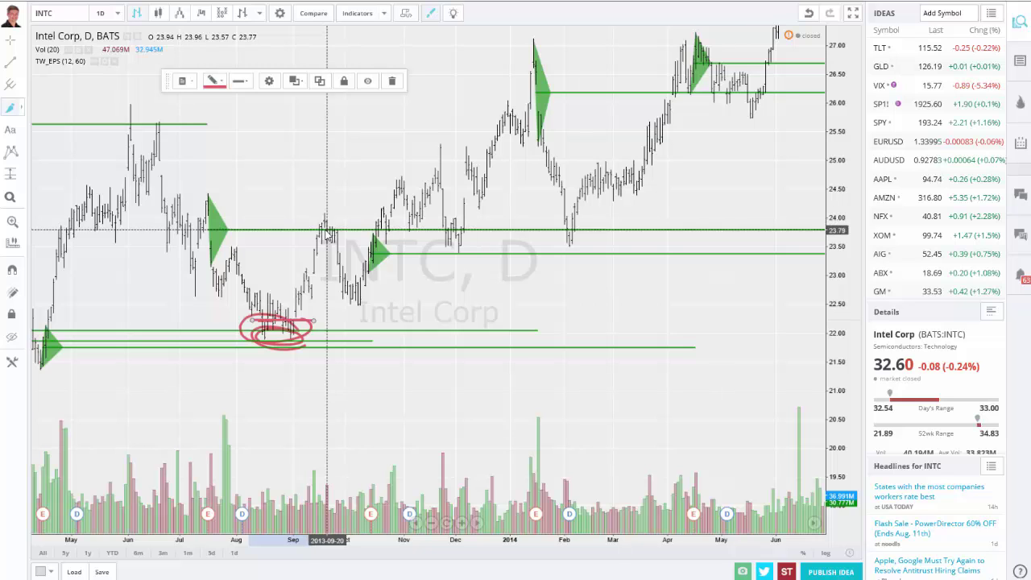
{"action": "mouse_move", "coordinate": [325, 232]}
{"action": "left_mouse_down"}
{"action": "mouse_move", "coordinate": [336, 224]}
{"action": "mouse_move", "coordinate": [352, 305]}
{"action": "left_mouse_up"}
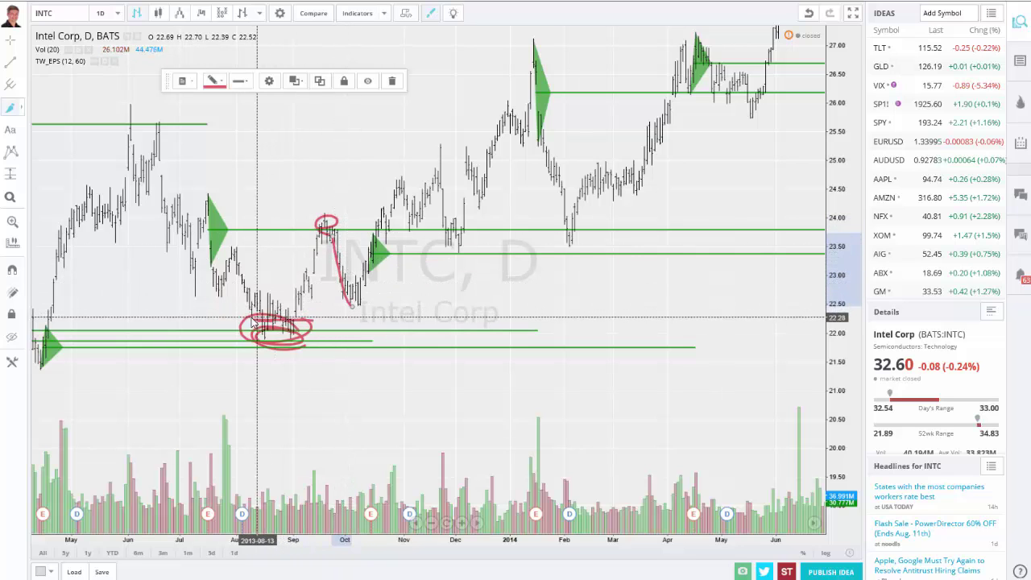
- Brush a horizontal line near 22.25 from August to October 2013 and trace the October rebound to about 23.40
{"action": "left_click_drag", "start_coordinate": [384, 323], "coordinate": [385, 320]}
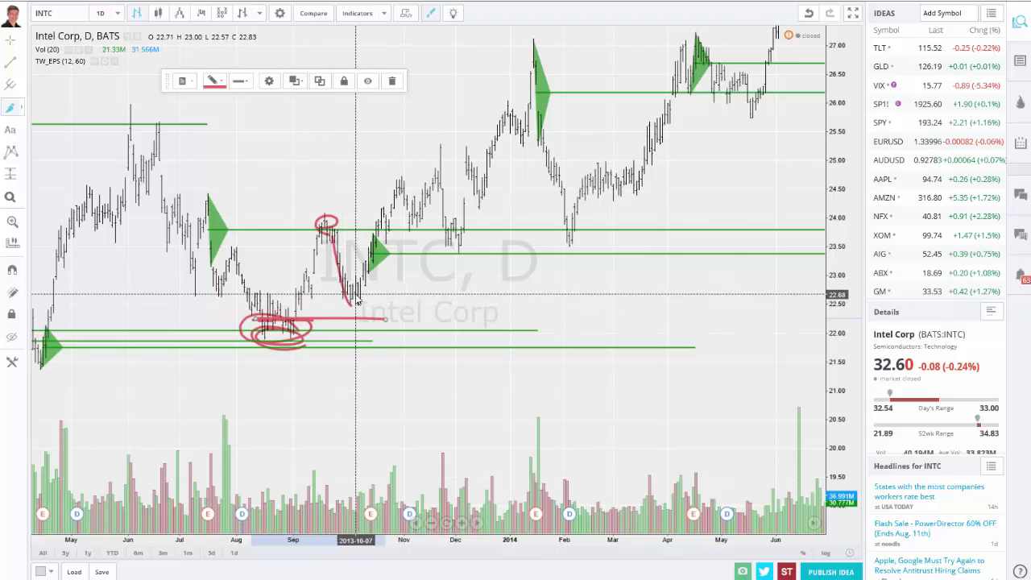
{"action": "left_click_drag", "start_coordinate": [362, 303], "coordinate": [375, 253]}
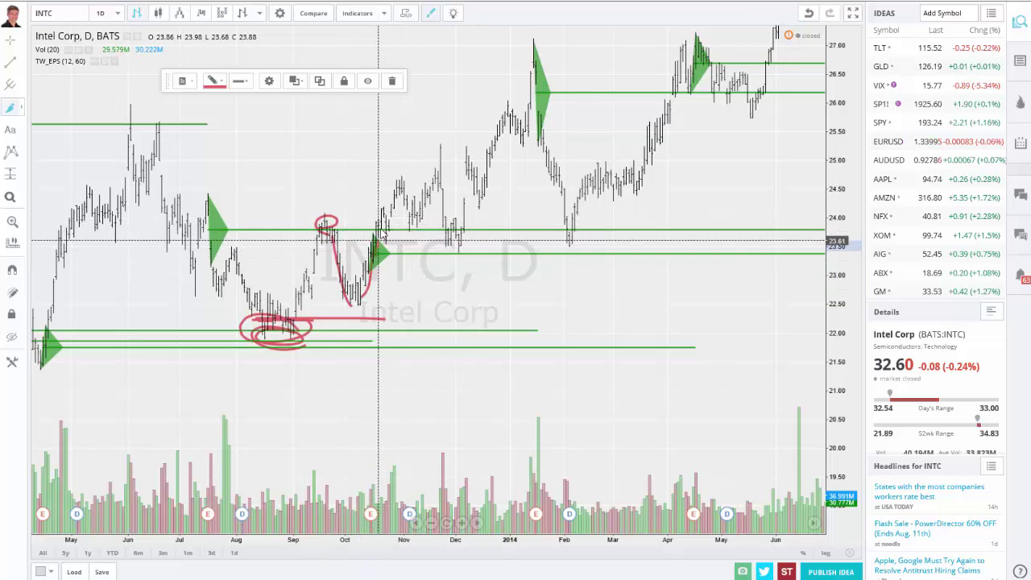
- Trace Intel's swings from late October 2013 to the January 2014 earnings date with the Brush, and remove that stroke
{"action": "mouse_move", "coordinate": [385, 233]}
{"action": "left_mouse_down"}
{"action": "mouse_move", "coordinate": [404, 178]}
{"action": "mouse_move", "coordinate": [412, 228]}
{"action": "mouse_move", "coordinate": [439, 169]}
{"action": "mouse_move", "coordinate": [458, 242]}
{"action": "mouse_move", "coordinate": [467, 165]}
{"action": "mouse_move", "coordinate": [483, 184]}
{"action": "mouse_move", "coordinate": [512, 107]}
{"action": "mouse_move", "coordinate": [524, 143]}
{"action": "left_mouse_up"}
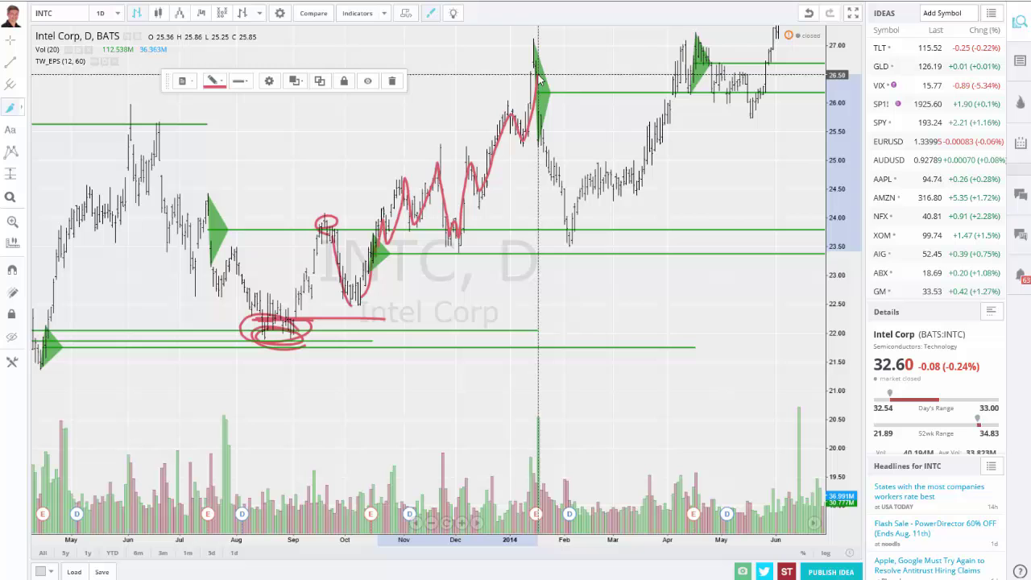
{"action": "right_click", "coordinate": [531, 115]}
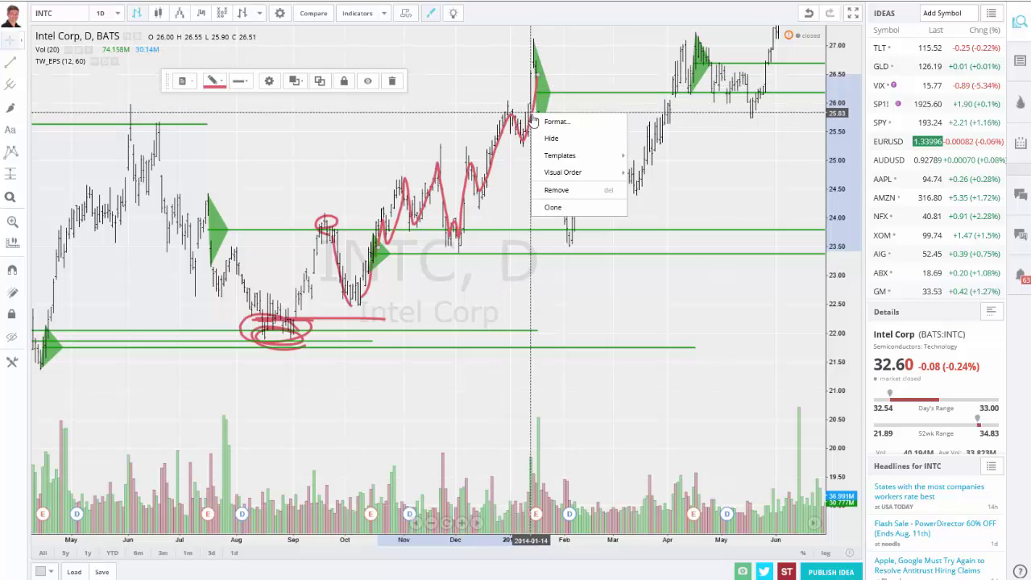
{"action": "left_click", "coordinate": [556, 191]}
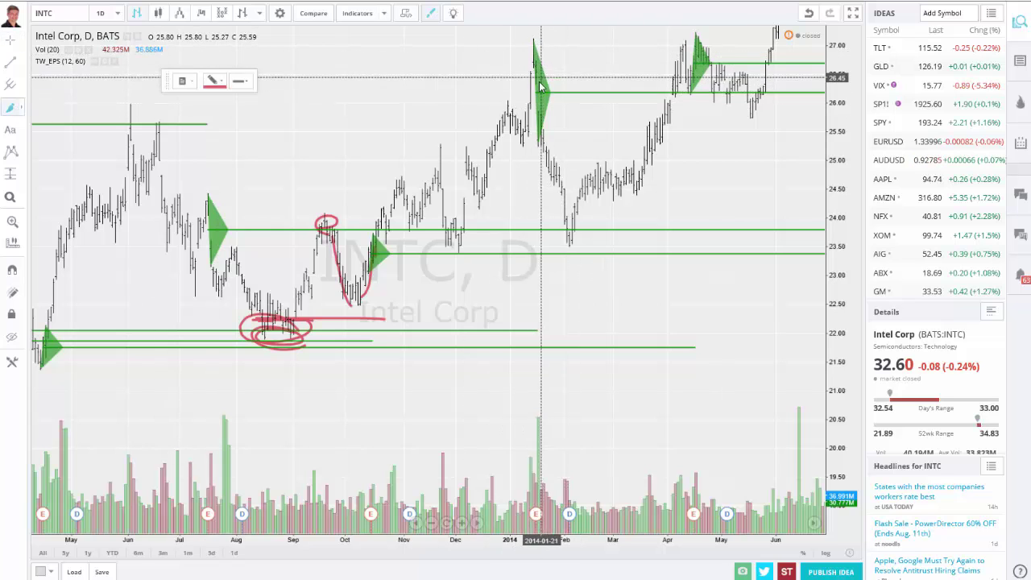
- Highlight the January 2014 level near 26.20 with the Brush, trace the February–April swing back to it, and remove the swing trace and April circle
{"action": "left_click_drag", "start_coordinate": [540, 92], "coordinate": [623, 92]}
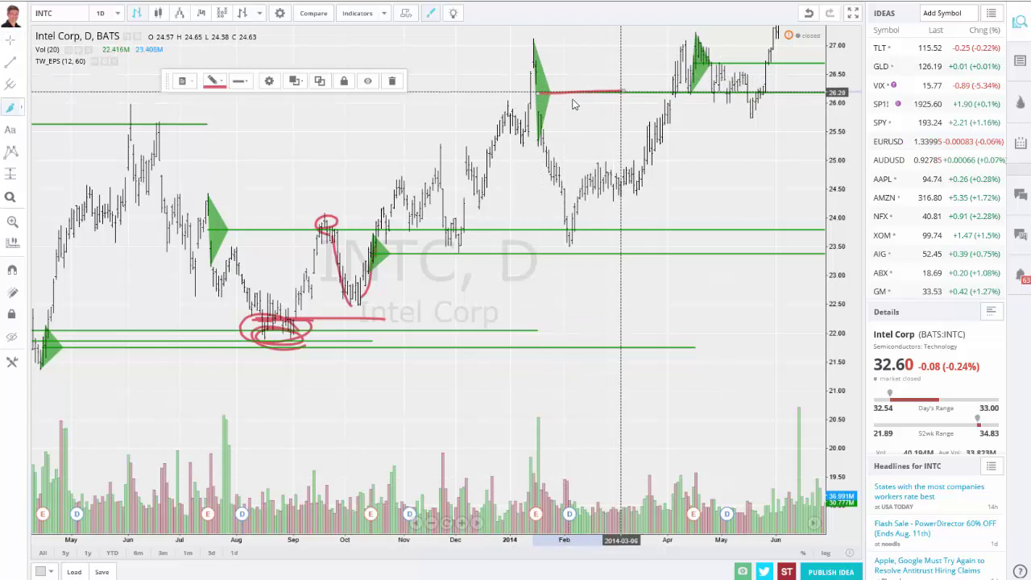
{"action": "mouse_move", "coordinate": [538, 94]}
{"action": "left_mouse_down"}
{"action": "mouse_move", "coordinate": [567, 244]}
{"action": "mouse_move", "coordinate": [600, 153]}
{"action": "mouse_move", "coordinate": [636, 190]}
{"action": "mouse_move", "coordinate": [683, 83]}
{"action": "mouse_move", "coordinate": [671, 97]}
{"action": "left_mouse_up"}
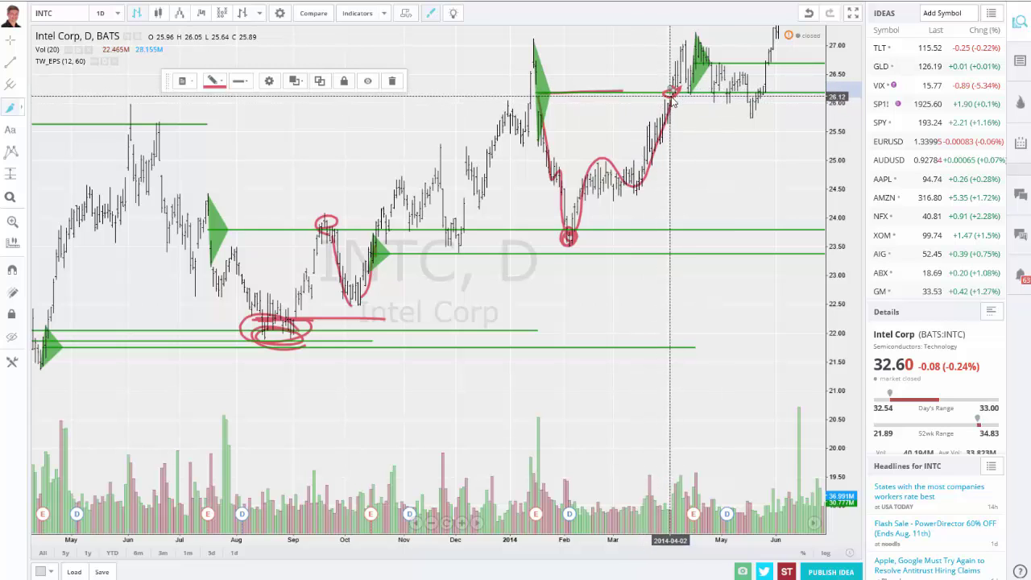
{"action": "right_click", "coordinate": [673, 98]}
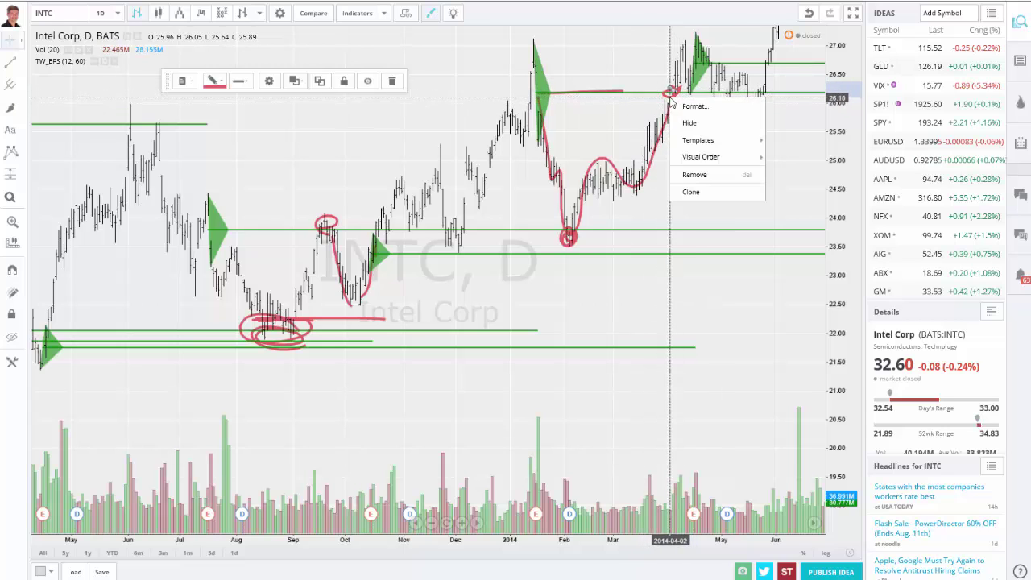
{"action": "left_click", "coordinate": [693, 175]}
{"action": "right_click", "coordinate": [673, 109]}
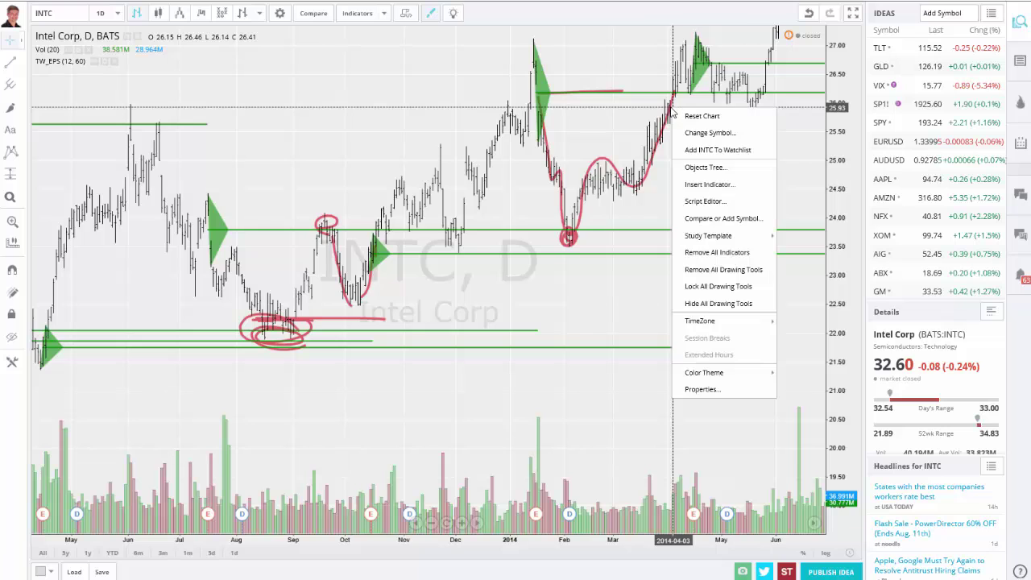
{"action": "right_click", "coordinate": [659, 152]}
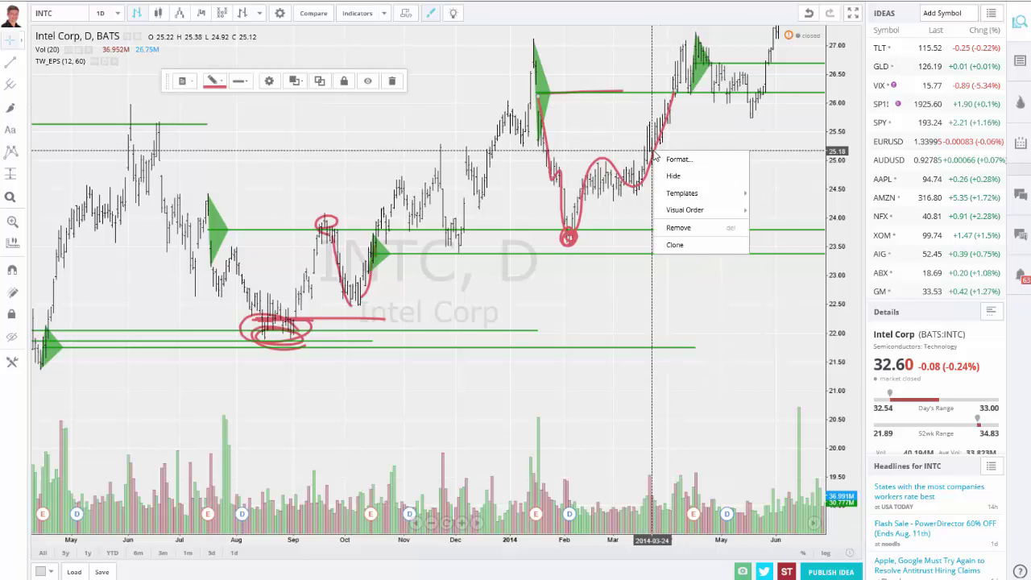
{"action": "left_click", "coordinate": [676, 229]}
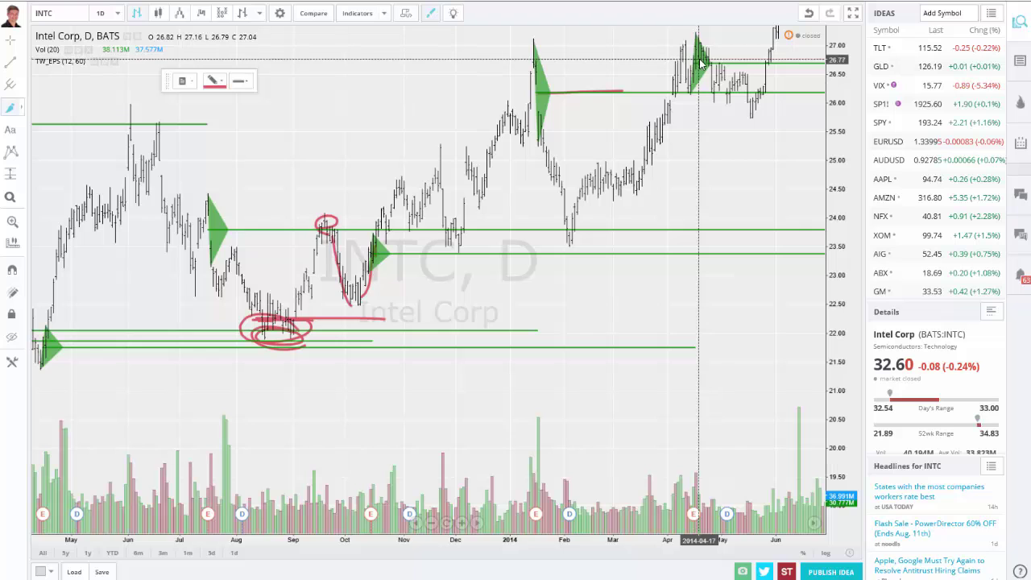
- Highlight the April 2014 level near 26.70, circle the May low near 26.00 and trace the rise to about 27.00
{"action": "left_click_drag", "start_coordinate": [690, 66], "coordinate": [709, 67]}
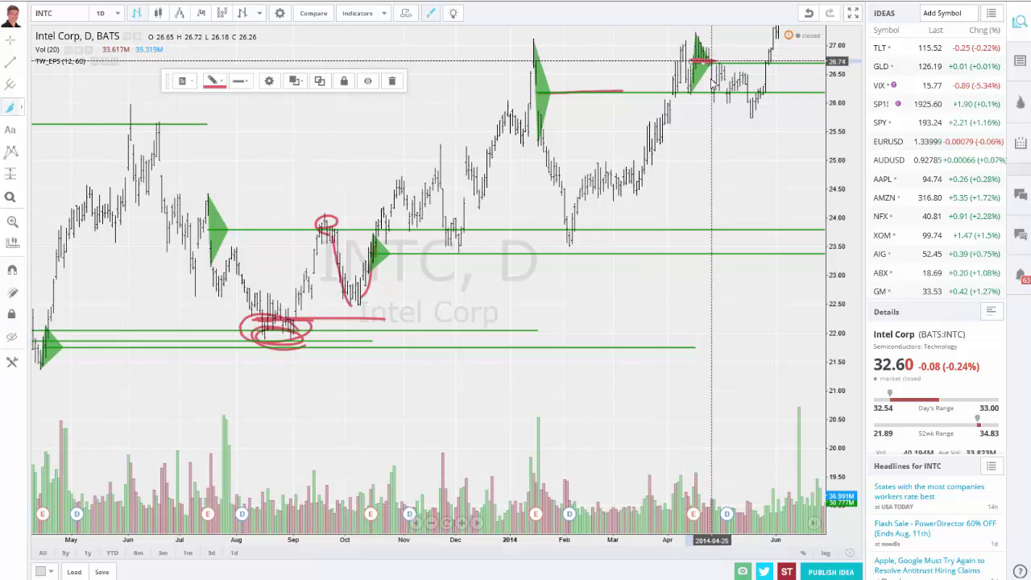
{"action": "mouse_move", "coordinate": [718, 86]}
{"action": "left_mouse_down"}
{"action": "mouse_move", "coordinate": [746, 77]}
{"action": "mouse_move", "coordinate": [757, 109]}
{"action": "mouse_move", "coordinate": [775, 47]}
{"action": "left_mouse_up"}
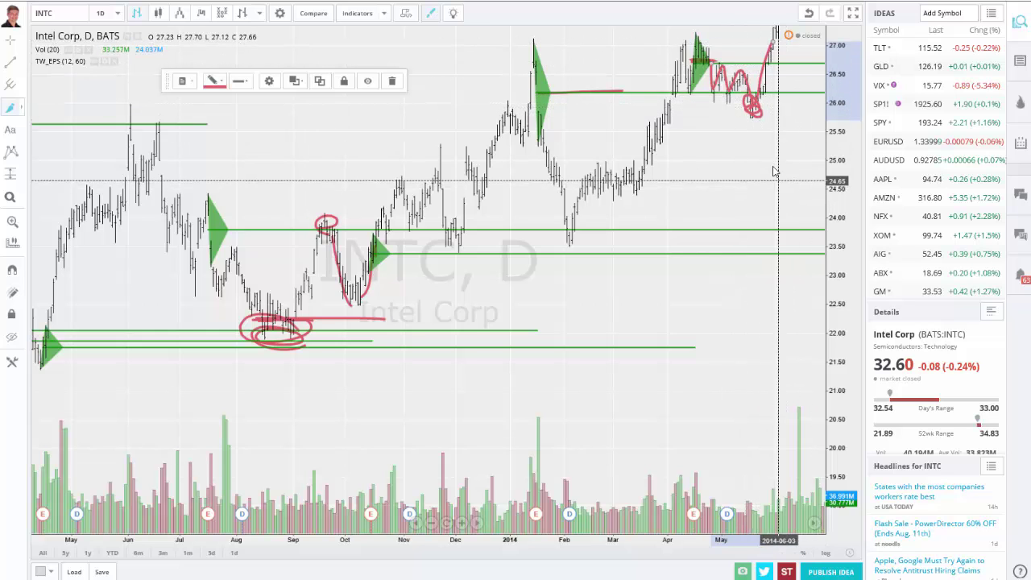
{"action": "left_click_drag", "start_coordinate": [838, 191], "coordinate": [842, 203]}
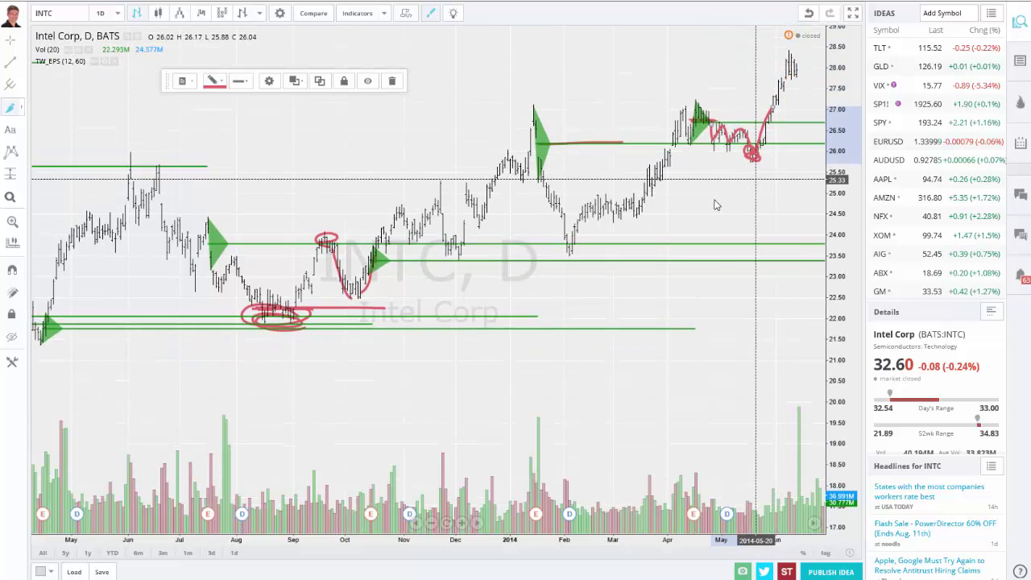
{"action": "left_click_drag", "start_coordinate": [651, 223], "coordinate": [753, 180]}
{"action": "right_click", "coordinate": [698, 207]}
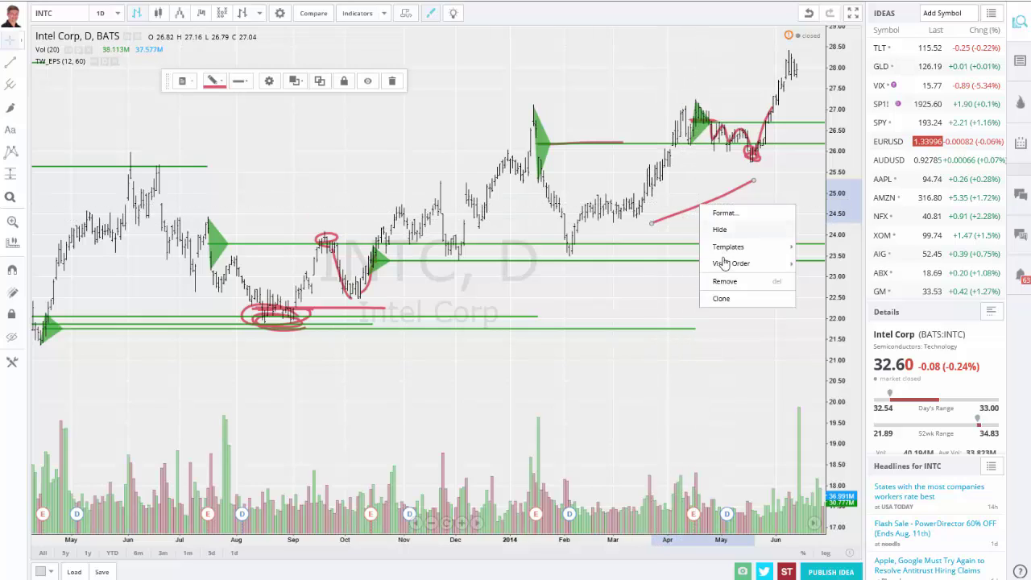
{"action": "left_click", "coordinate": [730, 283]}
- Brush arcs under the August 2014 pullback at the July earnings level near 33.00
{"action": "left_click_drag", "start_coordinate": [766, 210], "coordinate": [744, 253]}
{"action": "left_click_drag", "start_coordinate": [845, 290], "coordinate": [747, 219]}
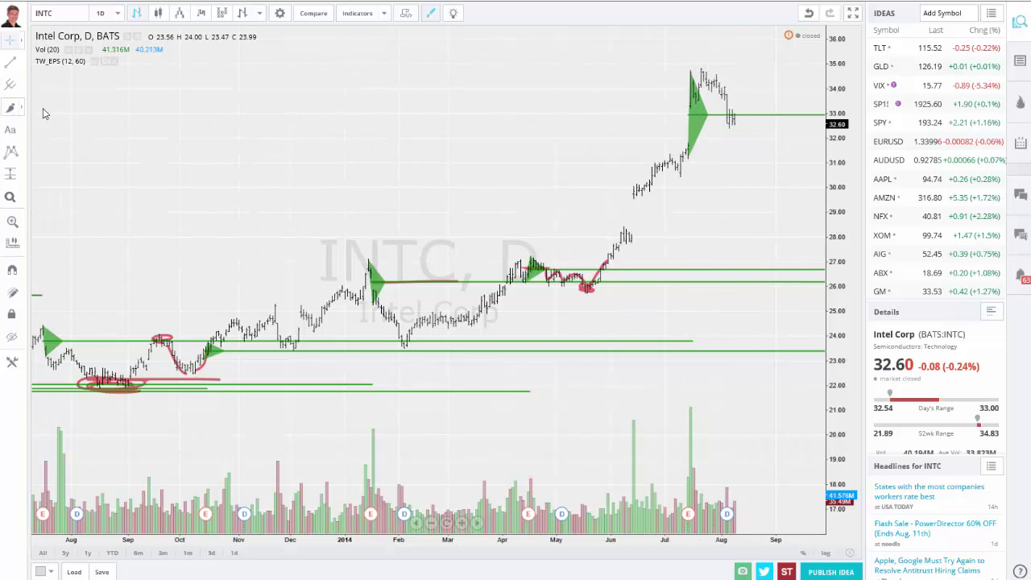
{"action": "left_click", "coordinate": [11, 107]}
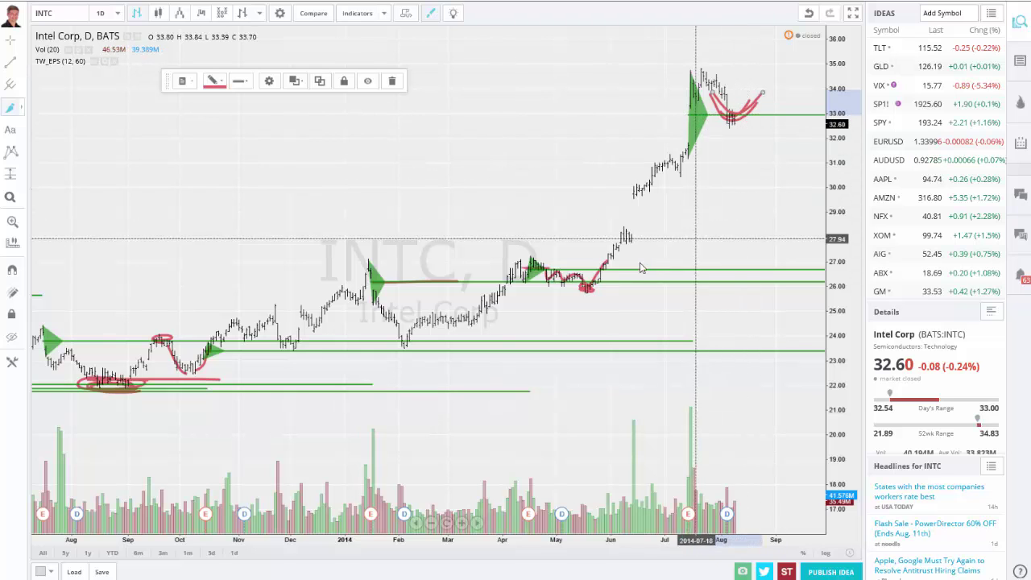
- Switch the daily chart from Intel to AMZN, framing September 2013 to August 2014
{"action": "left_click", "coordinate": [69, 16]}
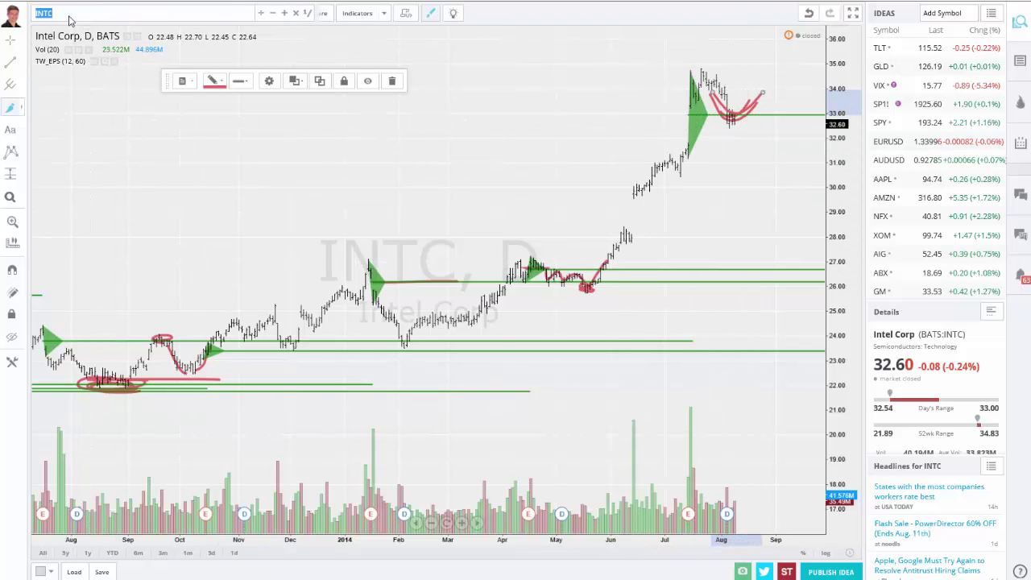
{"action": "left_click", "coordinate": [885, 199]}
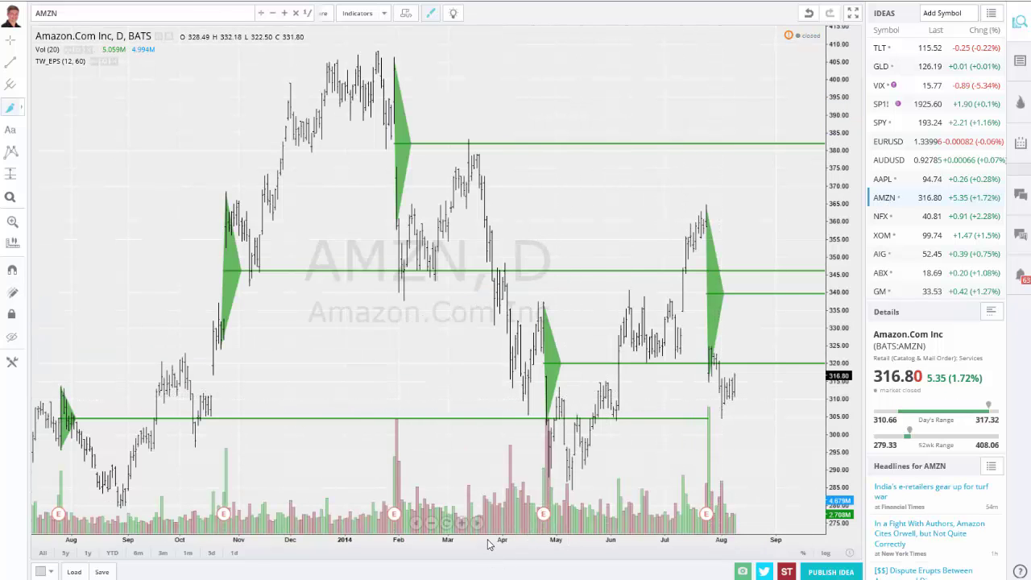
{"action": "scroll", "coordinate": [487, 546], "scroll_direction": "up", "scroll_amount": 3}
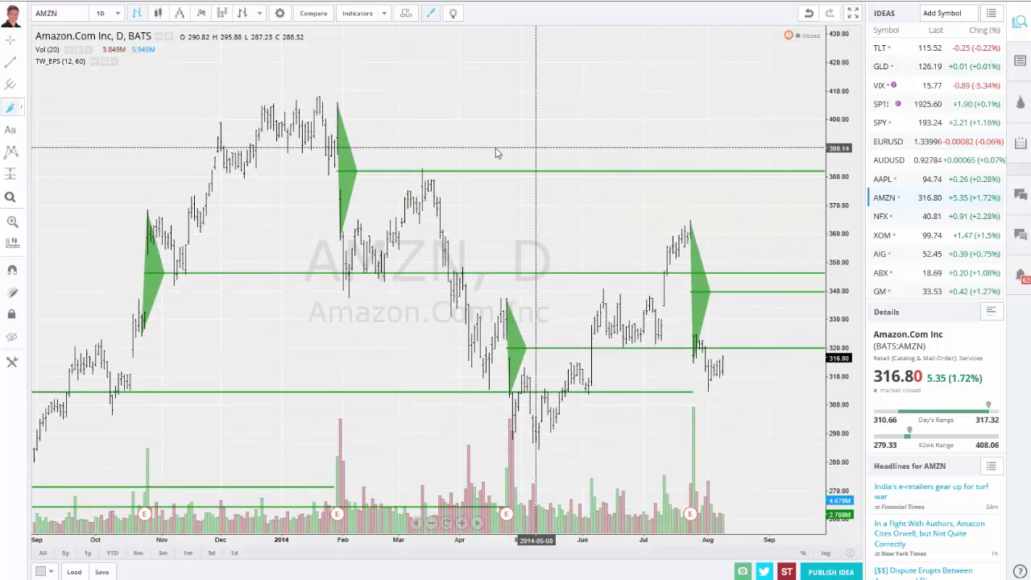
{"action": "left_click", "coordinate": [445, 137]}
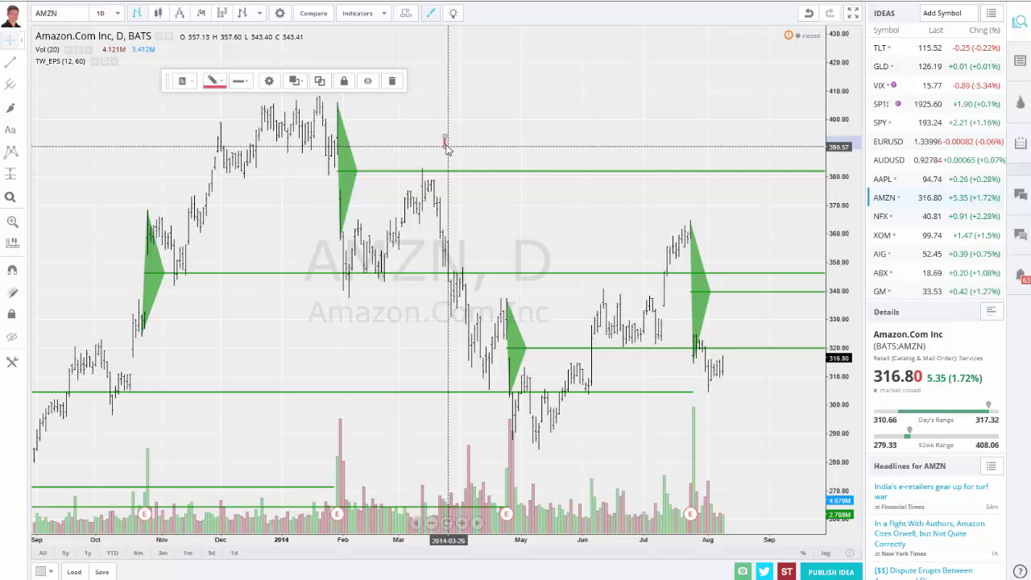
{"action": "right_click", "coordinate": [444, 145]}
{"action": "left_click", "coordinate": [467, 219]}
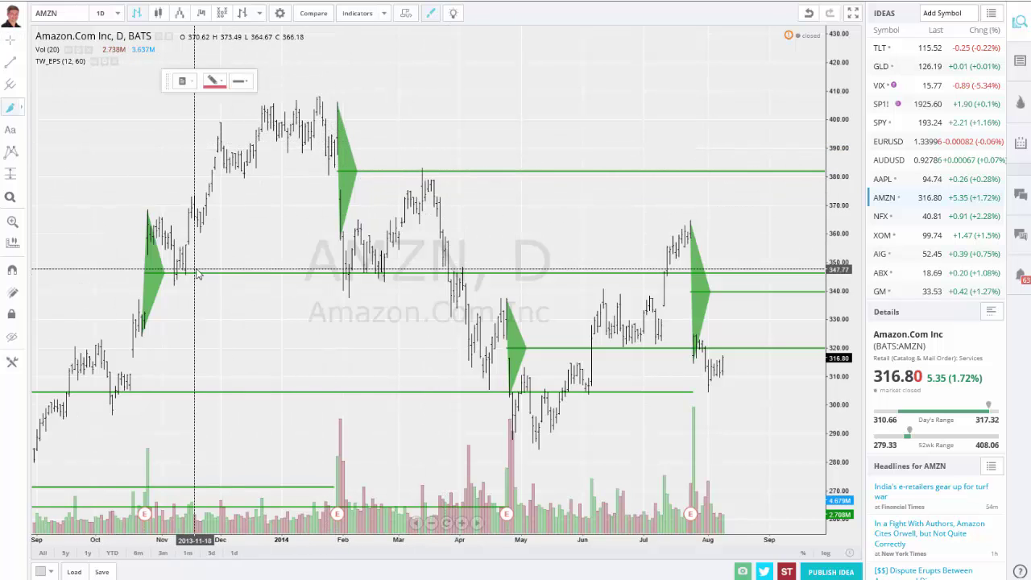
- Highlight Amazon's October 2013 earnings level near 346 with the Brush and trace the November pullback and bounce from it
{"action": "left_click_drag", "start_coordinate": [147, 277], "coordinate": [218, 277]}
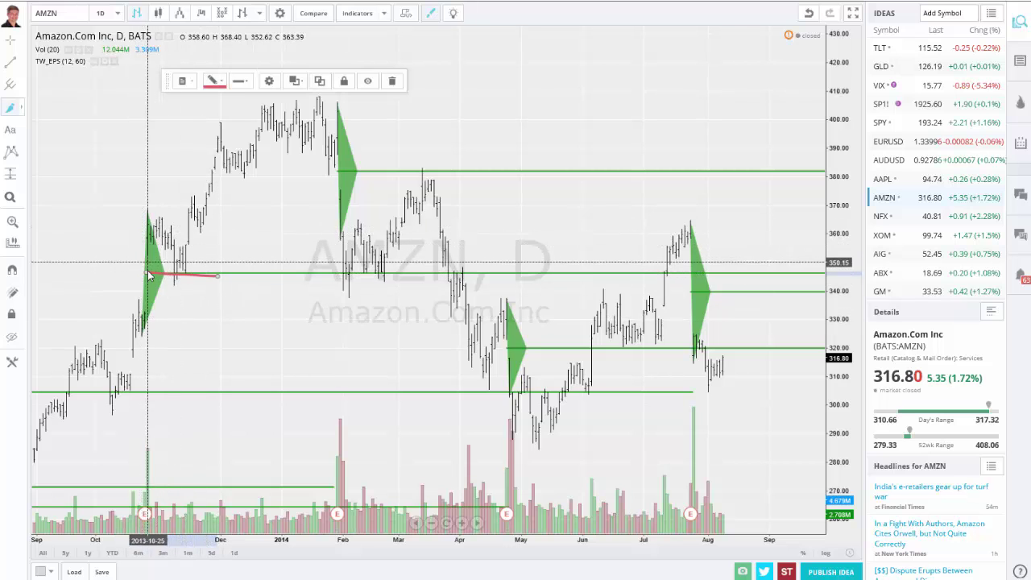
{"action": "mouse_move", "coordinate": [149, 262]}
{"action": "left_mouse_down"}
{"action": "mouse_move", "coordinate": [161, 236]}
{"action": "mouse_move", "coordinate": [173, 274]}
{"action": "mouse_move", "coordinate": [187, 268]}
{"action": "mouse_move", "coordinate": [194, 238]}
{"action": "left_mouse_up"}
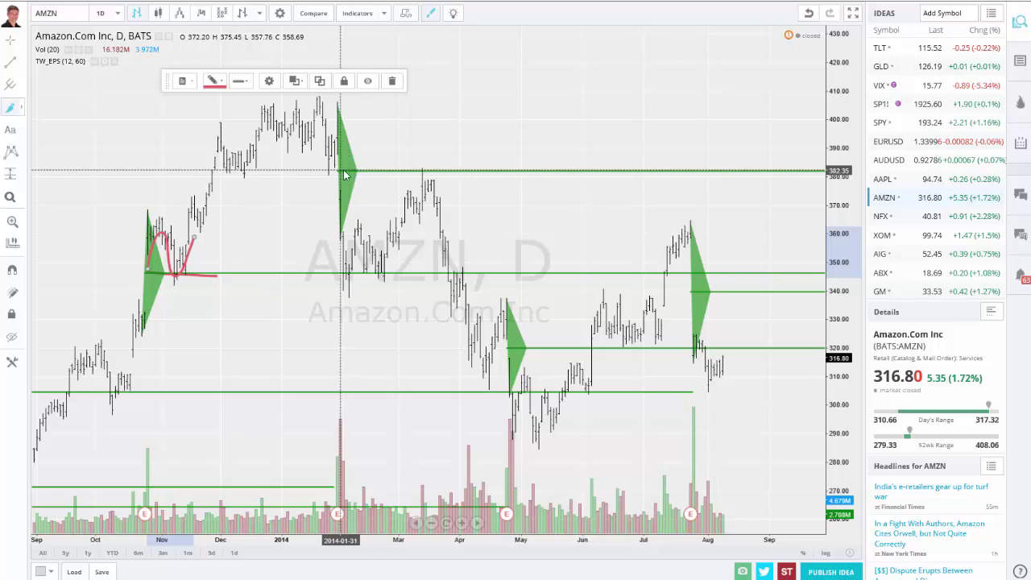
- Highlight the January 2014 level near 382, circle the February lows near the October level, and trace the rise to the circled March high
{"action": "left_click_drag", "start_coordinate": [344, 174], "coordinate": [439, 170]}
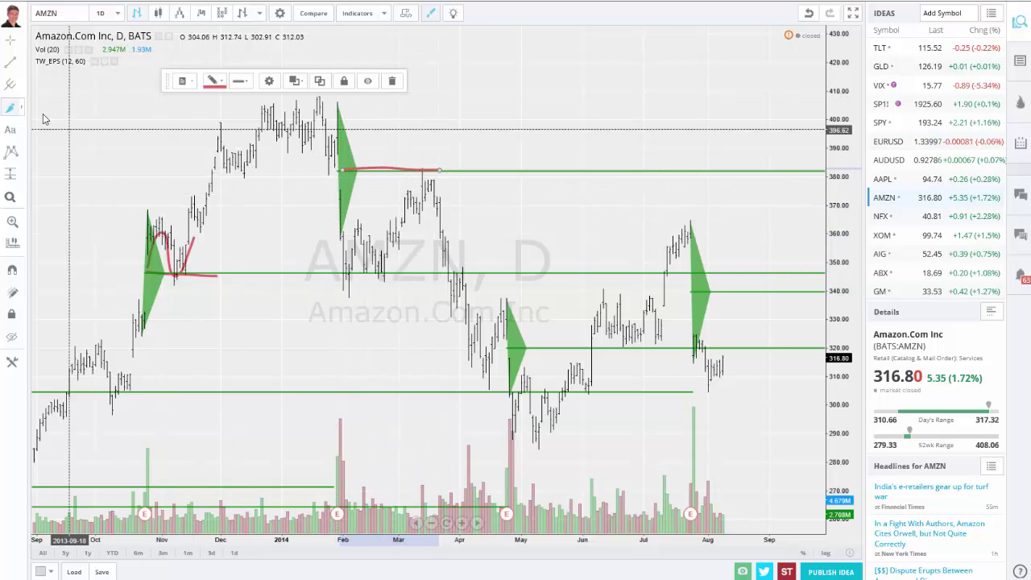
{"action": "mouse_move", "coordinate": [340, 173]}
{"action": "left_mouse_down"}
{"action": "mouse_move", "coordinate": [351, 278]}
{"action": "mouse_move", "coordinate": [395, 272]}
{"action": "mouse_move", "coordinate": [161, 275]}
{"action": "left_mouse_up"}
{"action": "mouse_move", "coordinate": [360, 278]}
{"action": "left_mouse_down"}
{"action": "mouse_move", "coordinate": [426, 172]}
{"action": "mouse_move", "coordinate": [435, 174]}
{"action": "mouse_move", "coordinate": [420, 176]}
{"action": "left_mouse_up"}
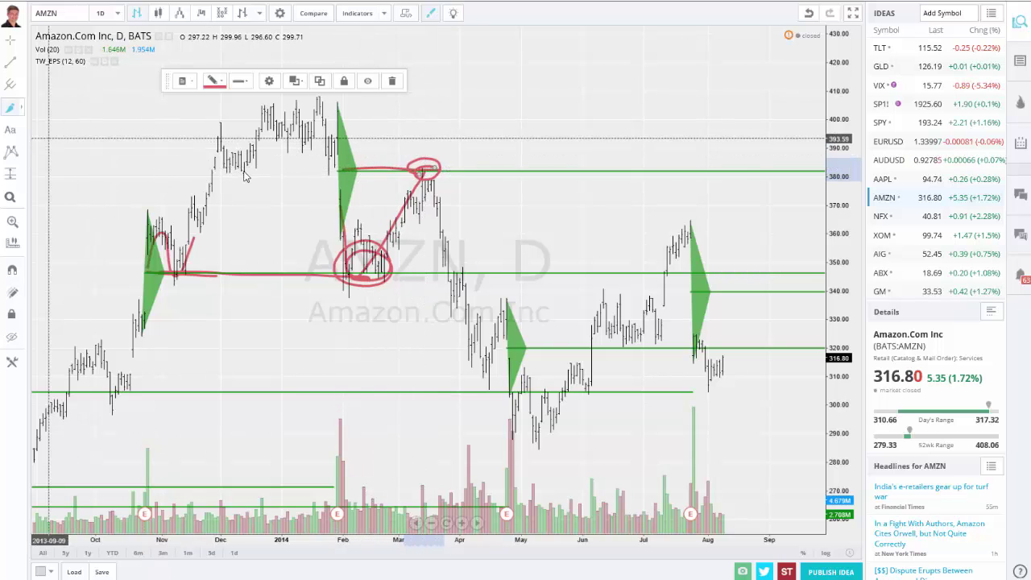
- Trace the fall from the March high, circle the lows near 338 and 305, and trace the April rebound and earnings arrow outline
{"action": "left_click_drag", "start_coordinate": [433, 175], "coordinate": [453, 281]}
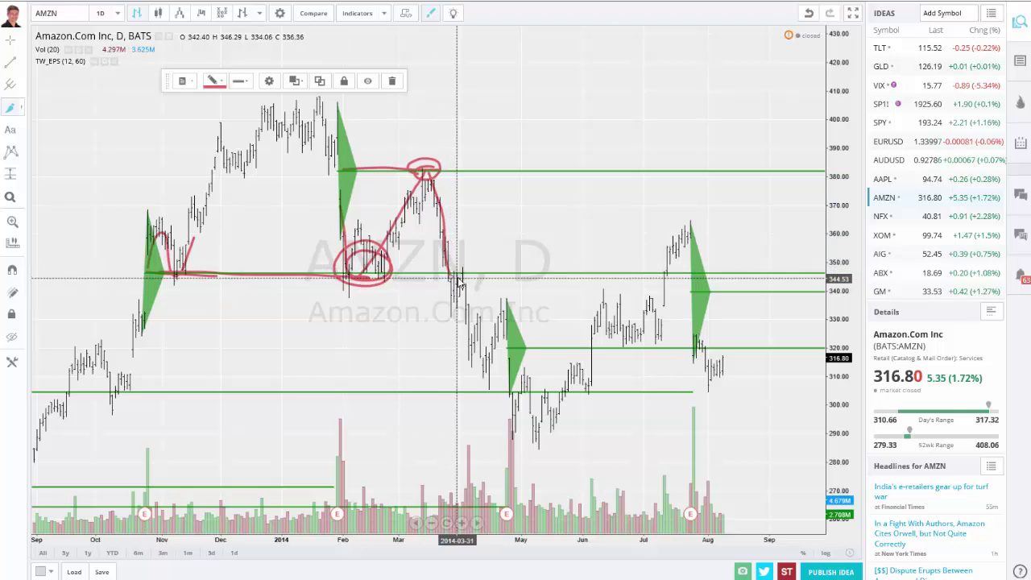
{"action": "left_click_drag", "start_coordinate": [453, 281], "coordinate": [447, 281]}
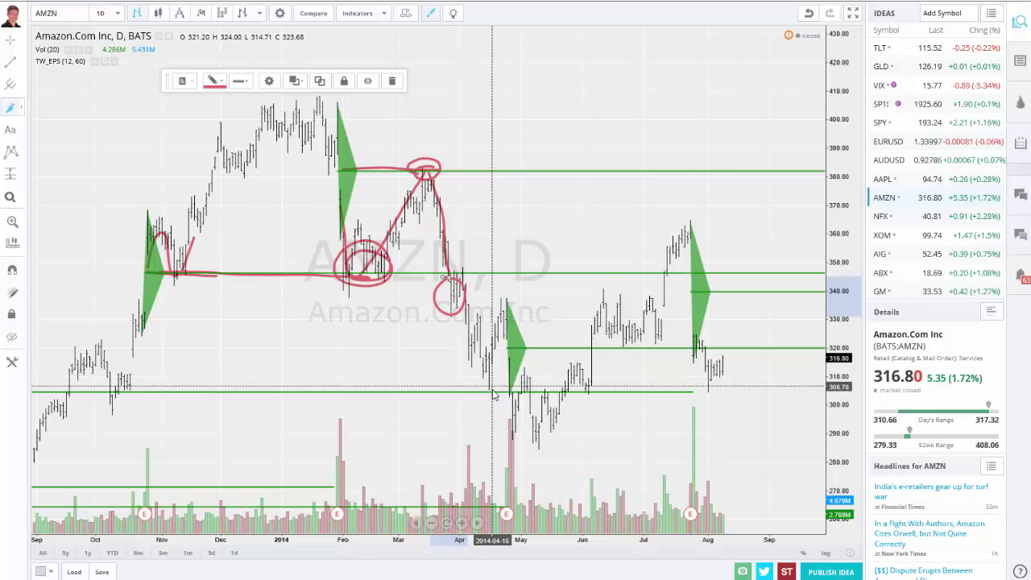
{"action": "left_click", "coordinate": [10, 109]}
{"action": "left_click_drag", "start_coordinate": [484, 401], "coordinate": [507, 306]}
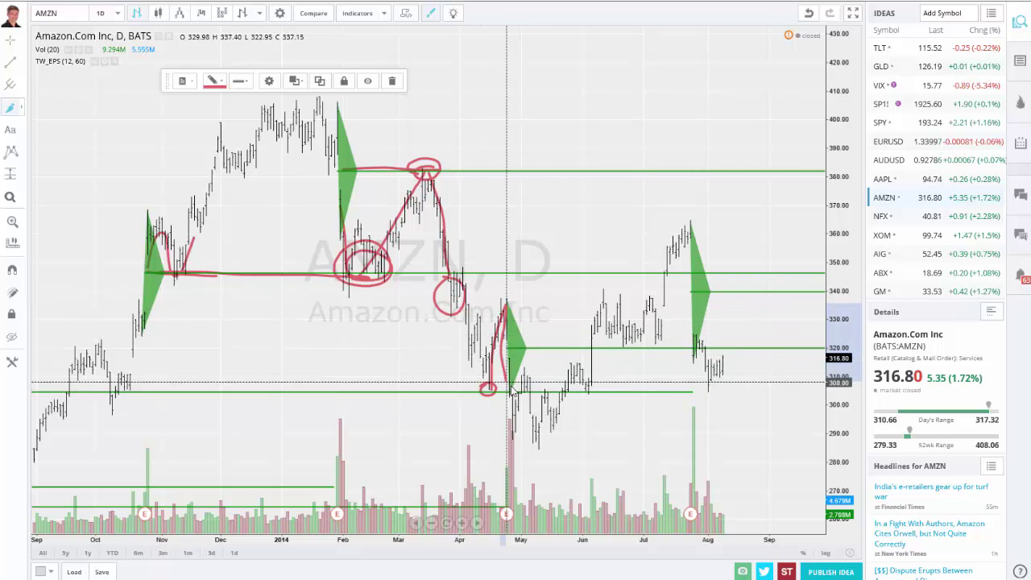
{"action": "mouse_move", "coordinate": [501, 305]}
{"action": "left_mouse_down"}
{"action": "mouse_move", "coordinate": [511, 384]}
{"action": "mouse_move", "coordinate": [523, 347]}
{"action": "mouse_move", "coordinate": [503, 321]}
{"action": "left_mouse_up"}
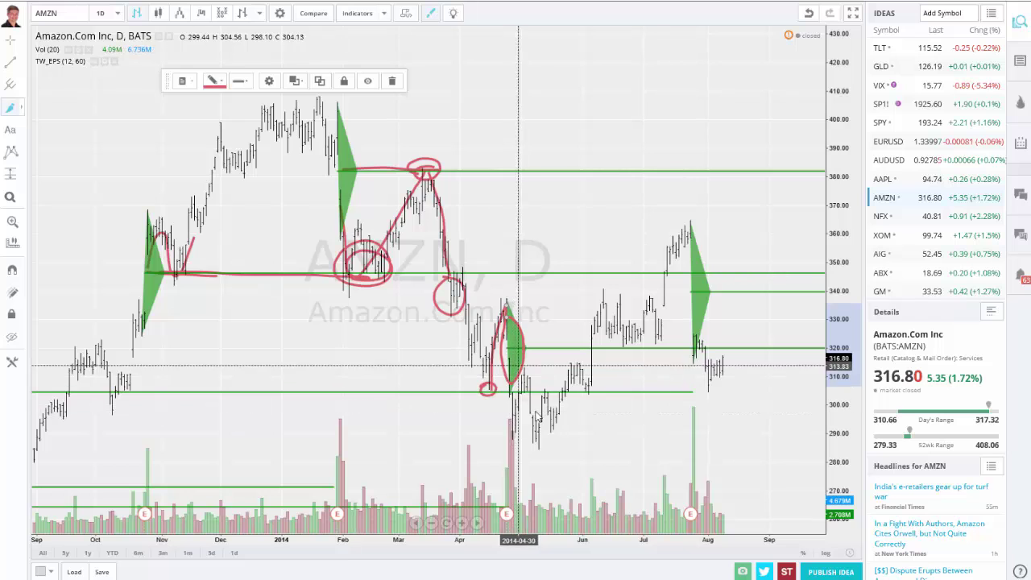
- Trace the May–July 2014 swings, highlight the July level near 340, and sketch a projected arc from about 306 up to 320 and down below 300
{"action": "mouse_move", "coordinate": [510, 385]}
{"action": "left_mouse_down"}
{"action": "mouse_move", "coordinate": [516, 399]}
{"action": "mouse_move", "coordinate": [529, 385]}
{"action": "mouse_move", "coordinate": [538, 418]}
{"action": "mouse_move", "coordinate": [548, 387]}
{"action": "mouse_move", "coordinate": [555, 421]}
{"action": "mouse_move", "coordinate": [572, 364]}
{"action": "mouse_move", "coordinate": [589, 388]}
{"action": "mouse_move", "coordinate": [603, 318]}
{"action": "mouse_move", "coordinate": [634, 353]}
{"action": "mouse_move", "coordinate": [647, 302]}
{"action": "mouse_move", "coordinate": [659, 344]}
{"action": "left_mouse_up"}
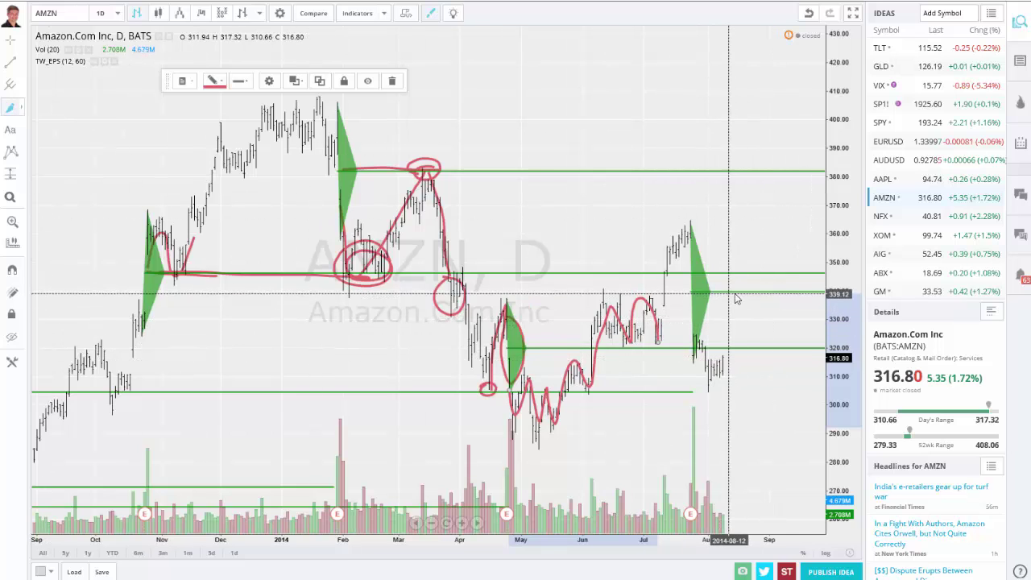
{"action": "mouse_move", "coordinate": [736, 295]}
{"action": "left_mouse_down"}
{"action": "mouse_move", "coordinate": [779, 296]}
{"action": "mouse_move", "coordinate": [729, 292]}
{"action": "left_mouse_up"}
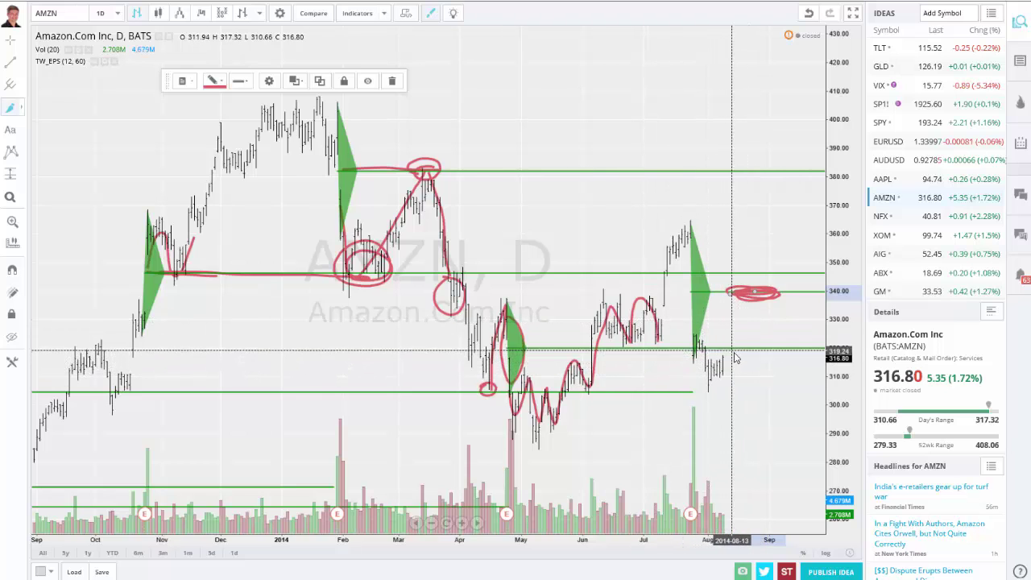
{"action": "mouse_move", "coordinate": [713, 388]}
{"action": "left_mouse_down"}
{"action": "mouse_move", "coordinate": [725, 359]}
{"action": "mouse_move", "coordinate": [770, 348]}
{"action": "mouse_move", "coordinate": [793, 366]}
{"action": "mouse_move", "coordinate": [803, 419]}
{"action": "left_mouse_up"}
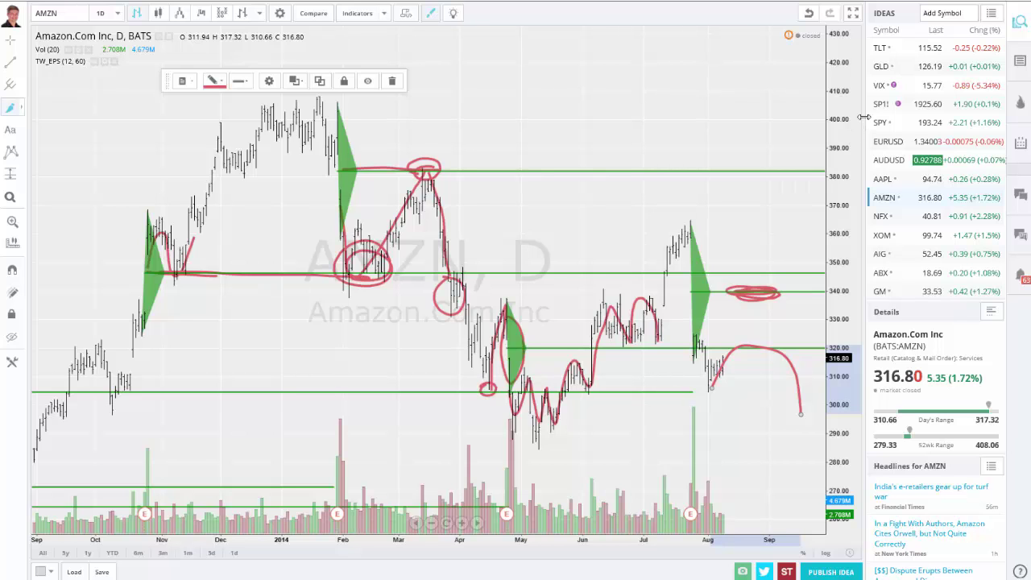
- Check the SPY, TLT and GLD daily charts for earnings levels and open AUDUSD
{"action": "left_click", "coordinate": [879, 126]}
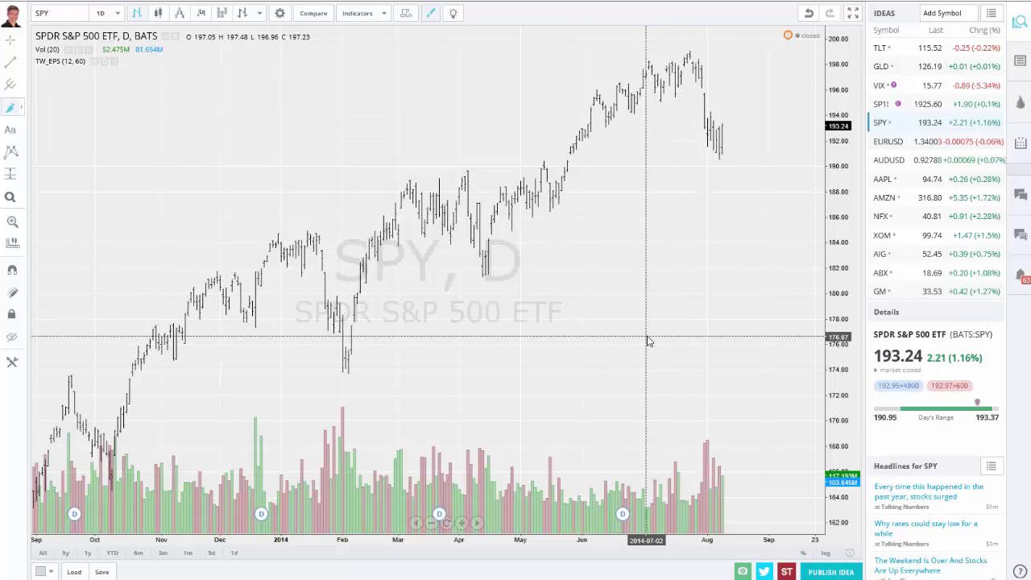
{"action": "left_click", "coordinate": [880, 49]}
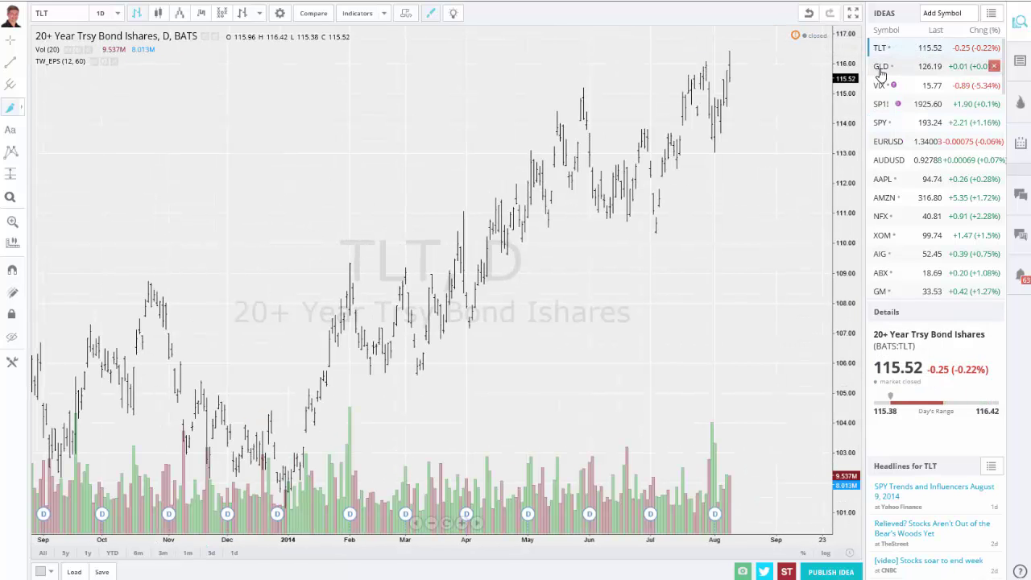
{"action": "left_click", "coordinate": [882, 69]}
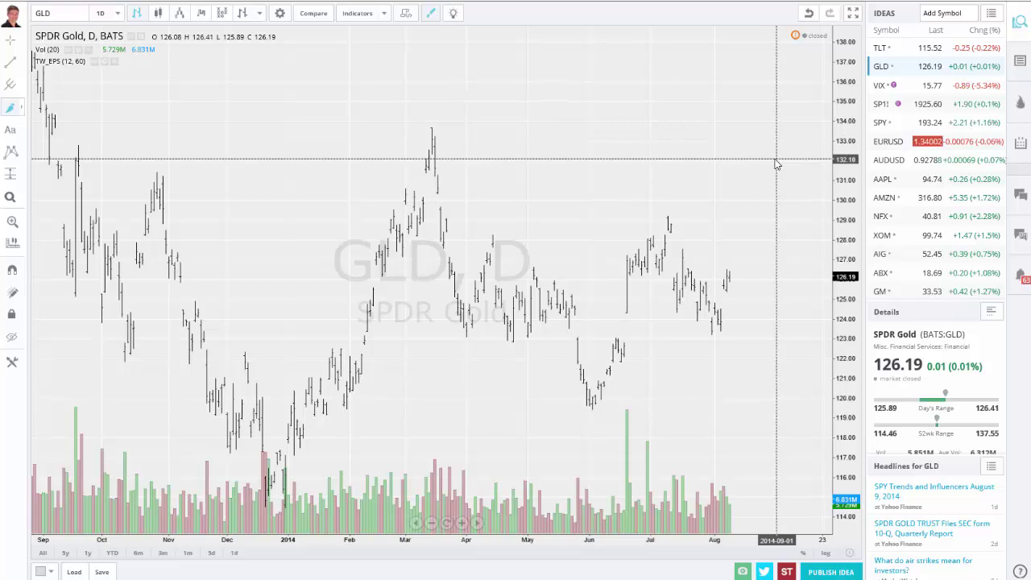
{"action": "left_click", "coordinate": [888, 162]}
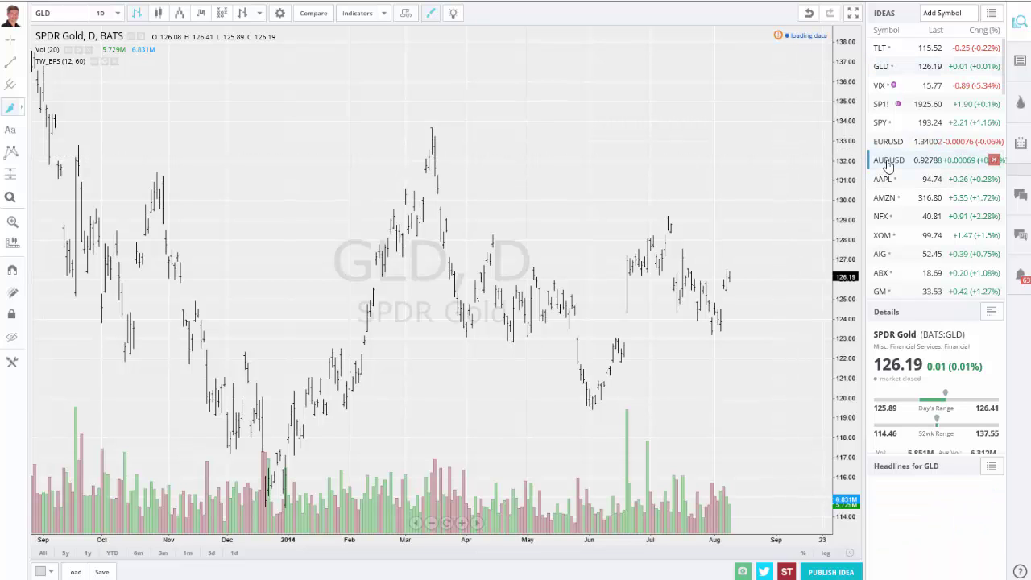